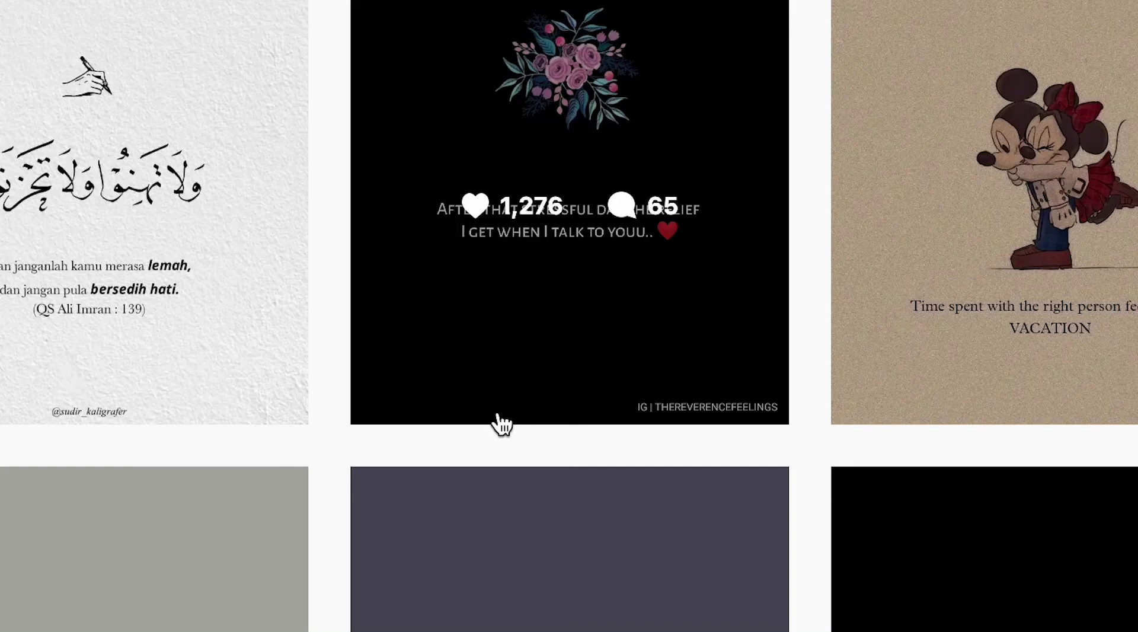
- Scroll down the Instagram #quotes grid to bring more quote-image posts into view
{"action": "scroll", "coordinate": [502, 423], "scroll_direction": "down", "scroll_amount": 3}
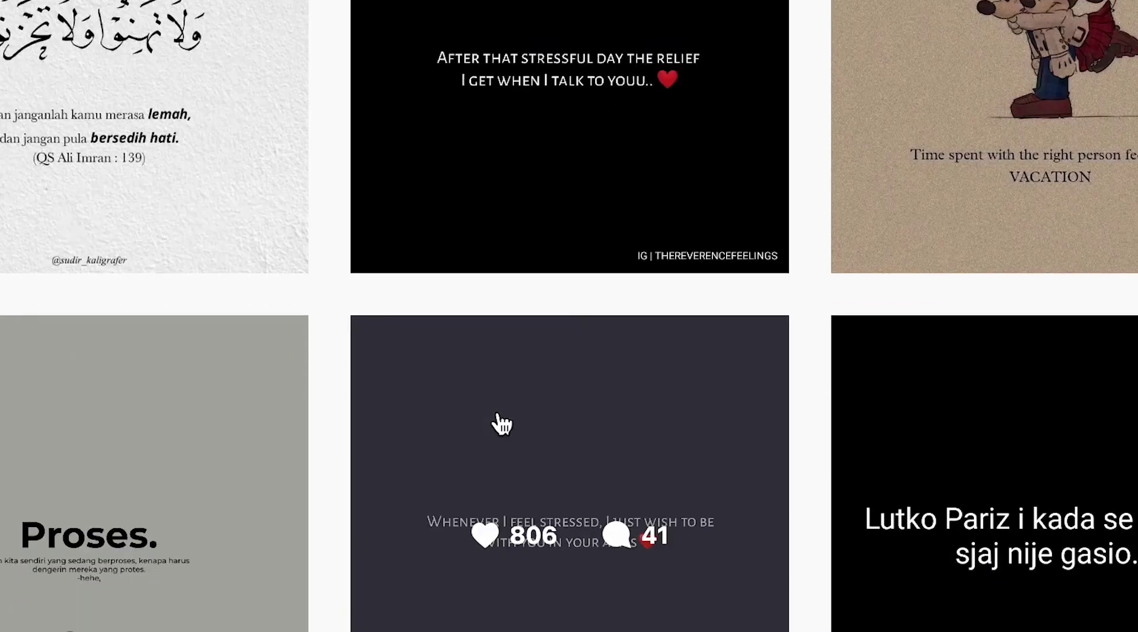
{"action": "scroll", "coordinate": [502, 424], "scroll_direction": "down", "scroll_amount": 3}
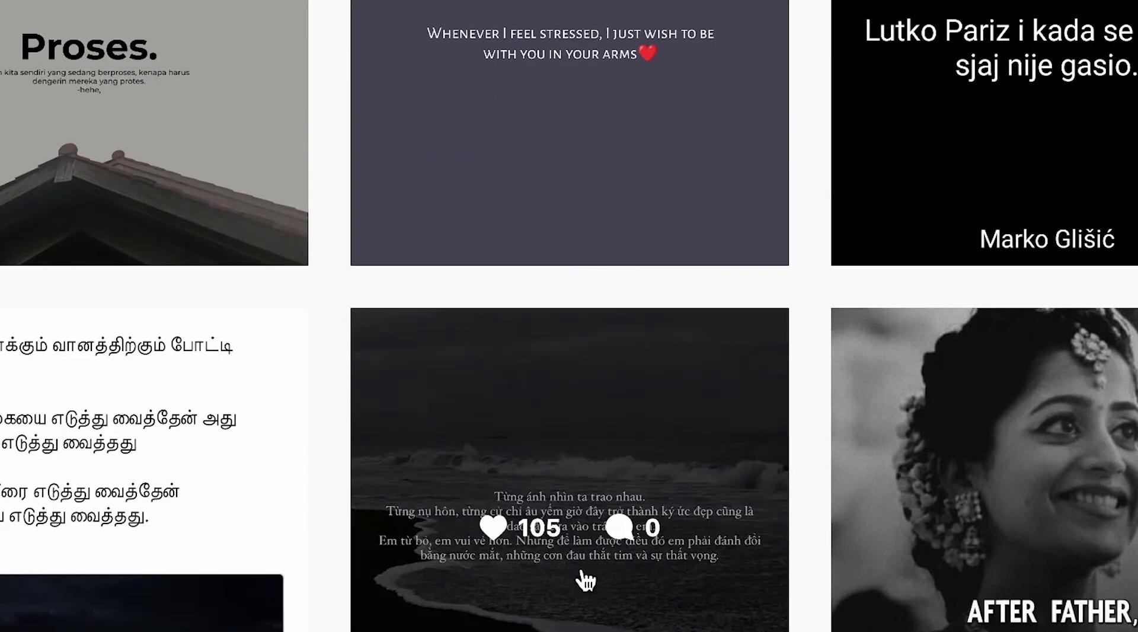
{"action": "scroll", "coordinate": [769, 371], "scroll_direction": "down", "scroll_amount": 6}
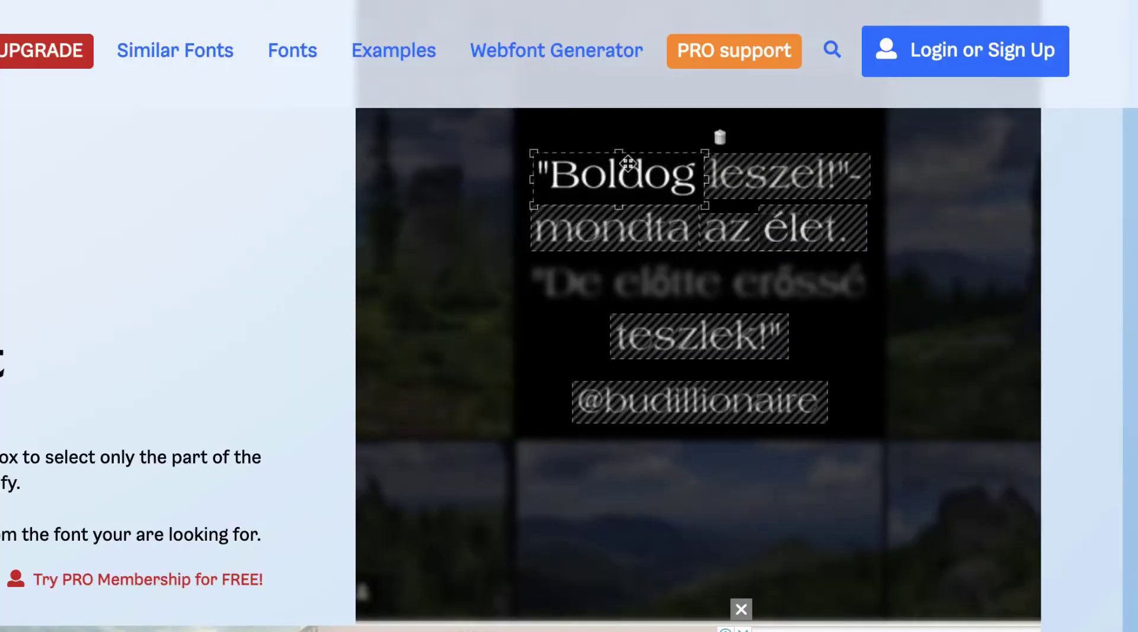
- Keep the Boldog crop and browse matching fonts like Haboro Nor Light, Florian Regular and ITC Symbol Std Book
{"action": "scroll", "coordinate": [291, 437], "scroll_direction": "down", "scroll_amount": 2}
{"action": "left_click", "coordinate": [891, 610]}
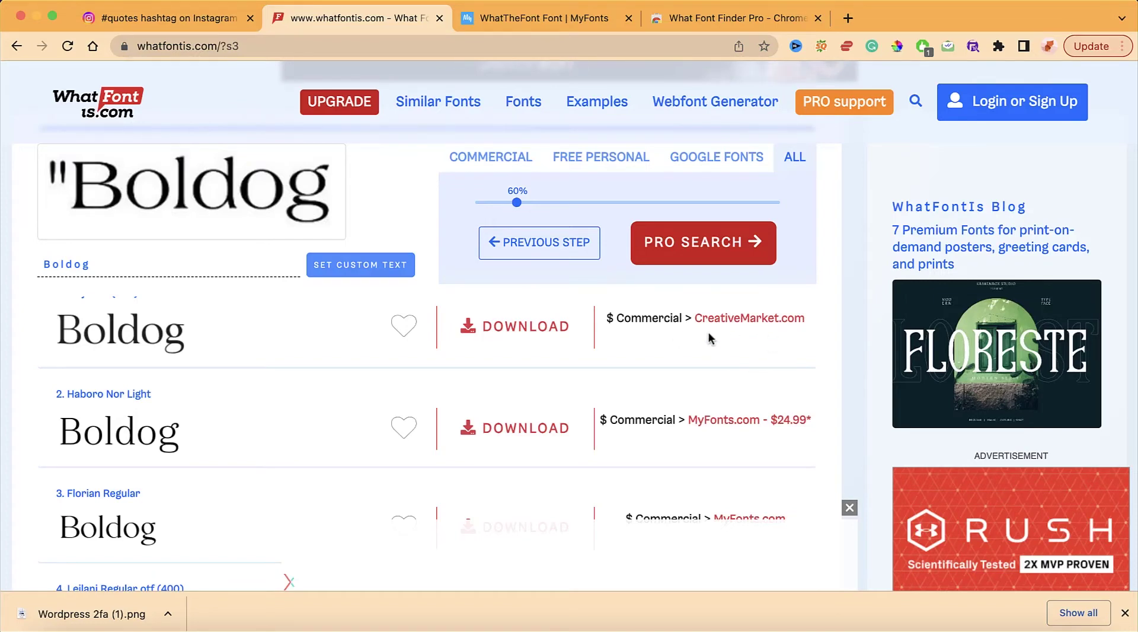
{"action": "scroll", "coordinate": [279, 419], "scroll_direction": "down", "scroll_amount": 5}
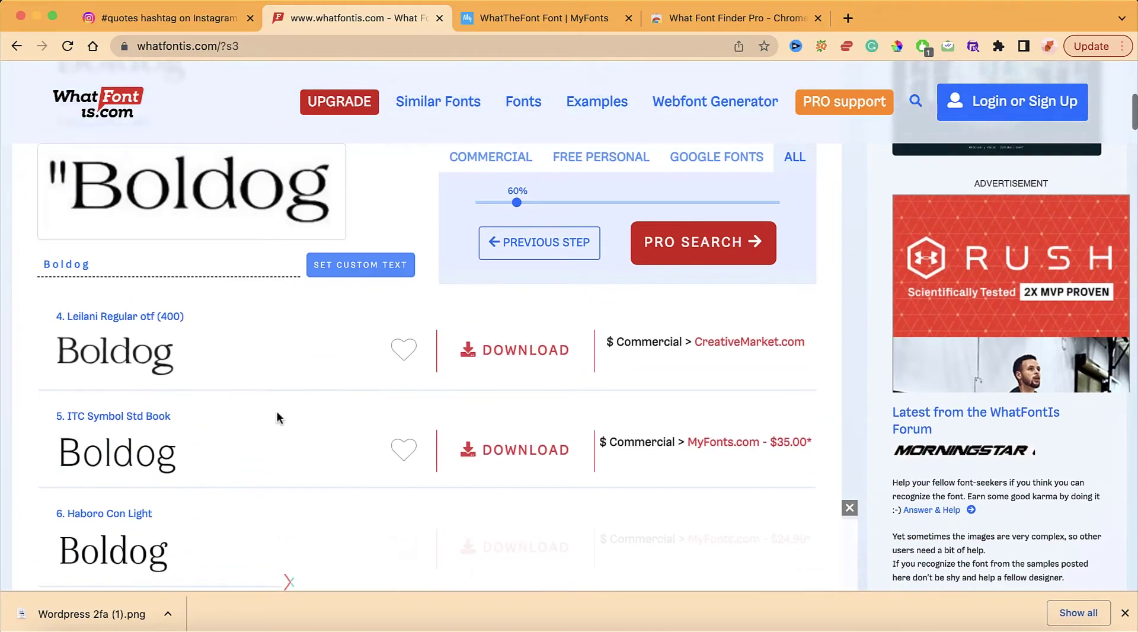
{"action": "scroll", "coordinate": [276, 417], "scroll_direction": "down", "scroll_amount": 3}
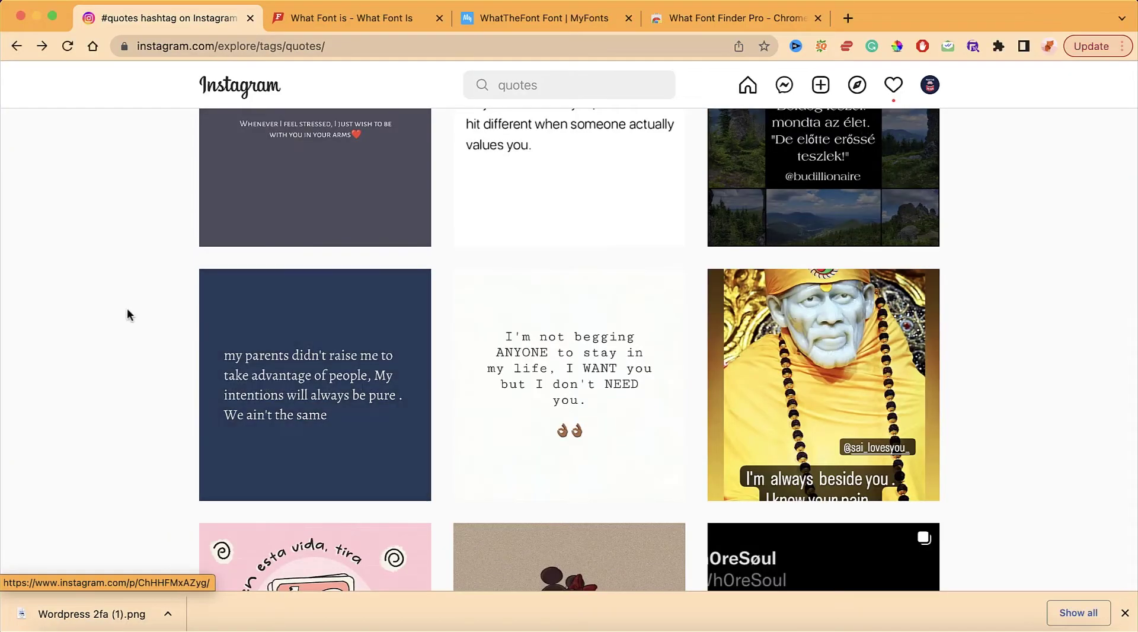
{"action": "scroll", "coordinate": [127, 307], "scroll_direction": "up", "scroll_amount": 5}
{"action": "scroll", "coordinate": [127, 309], "scroll_direction": "down", "scroll_amount": 5}
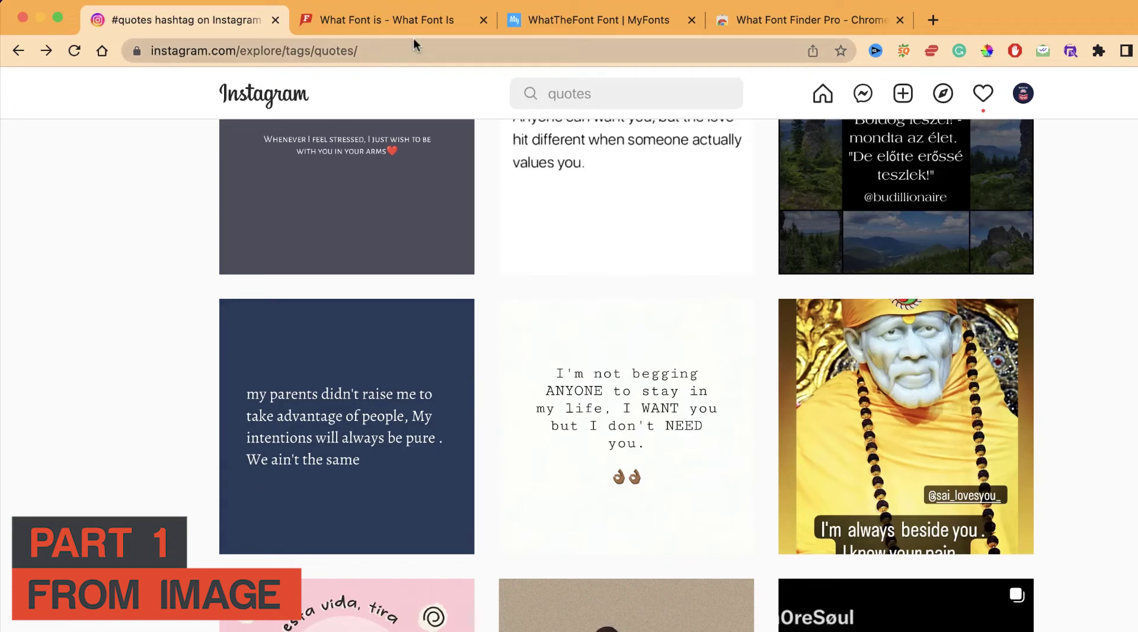
{"action": "left_click", "coordinate": [432, 22]}
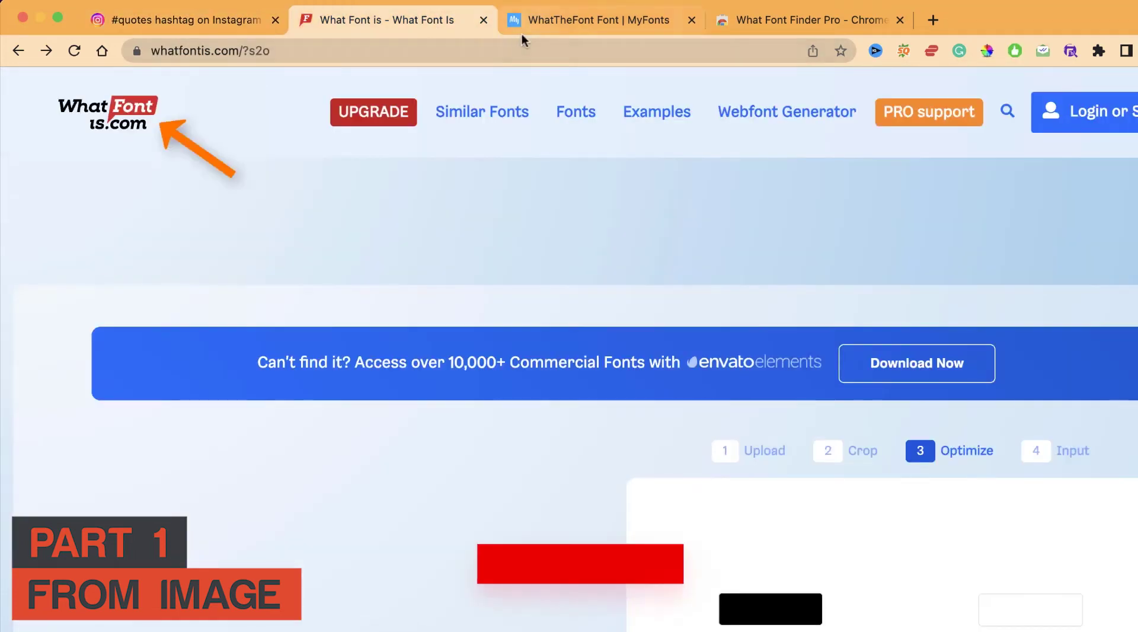
{"action": "left_click", "coordinate": [574, 21]}
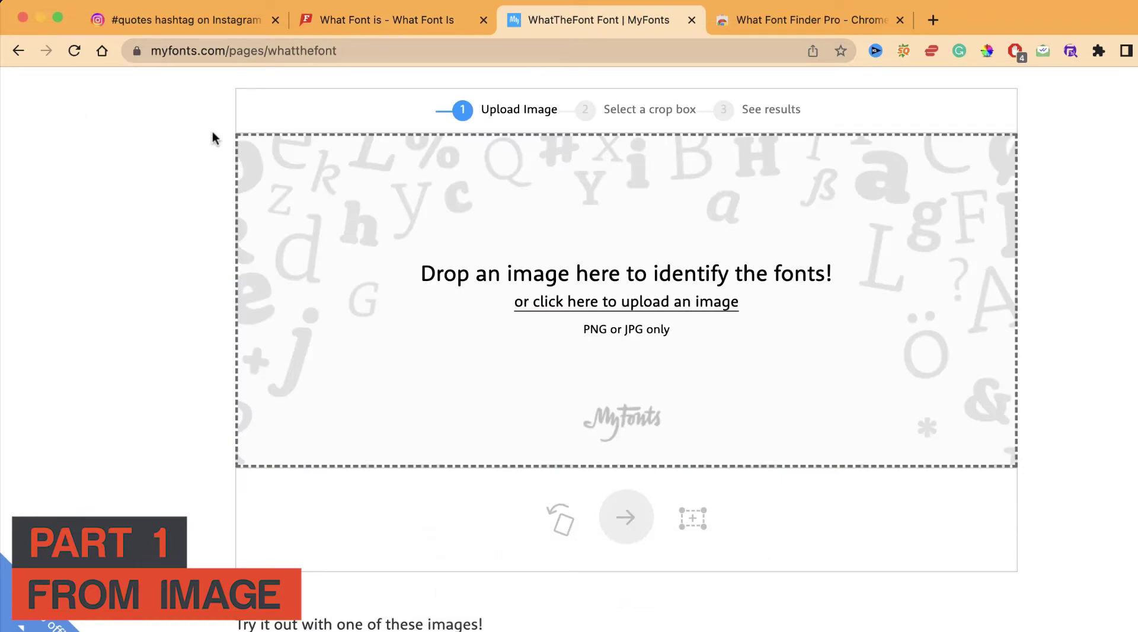
{"action": "key", "text": "super+1"}
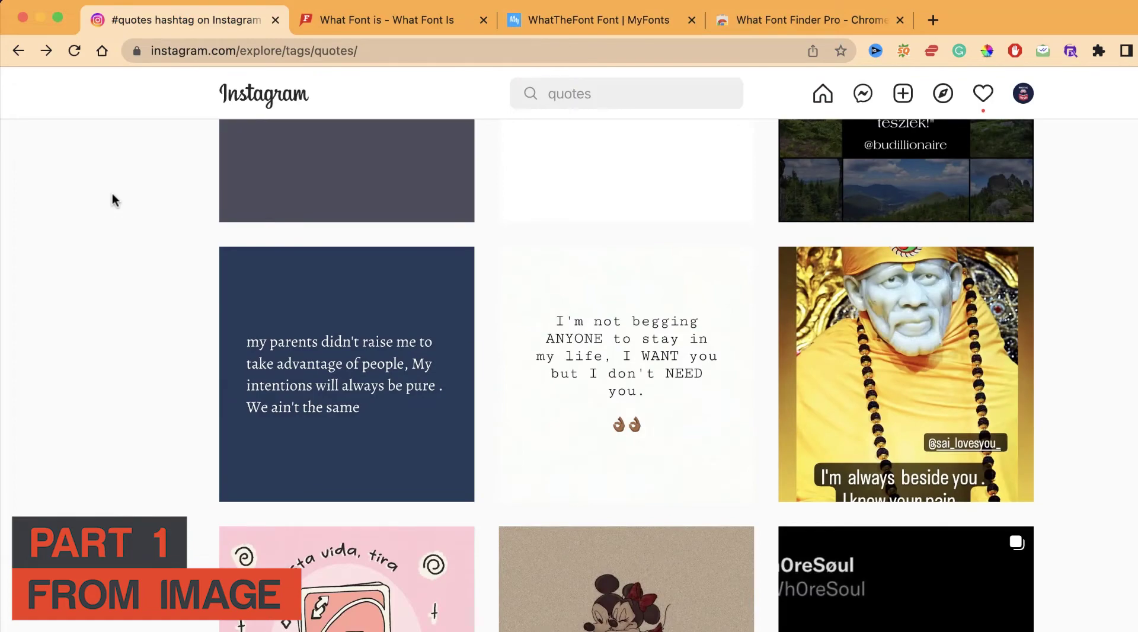
- Browse the #quotes grid and open the 'Boldog leszel!' quote post
{"action": "scroll", "coordinate": [113, 200], "scroll_direction": "down", "scroll_amount": 7}
{"action": "scroll", "coordinate": [112, 200], "scroll_direction": "up", "scroll_amount": 12}
{"action": "scroll", "coordinate": [179, 352], "scroll_direction": "down", "scroll_amount": 5}
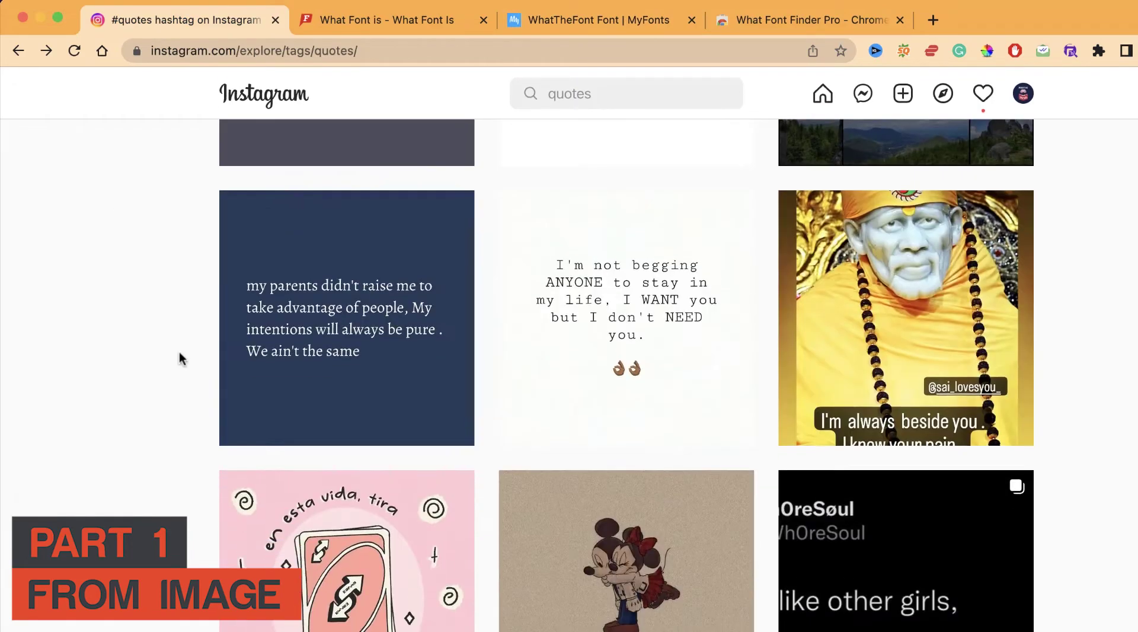
{"action": "scroll", "coordinate": [179, 352], "scroll_direction": "up", "scroll_amount": 1}
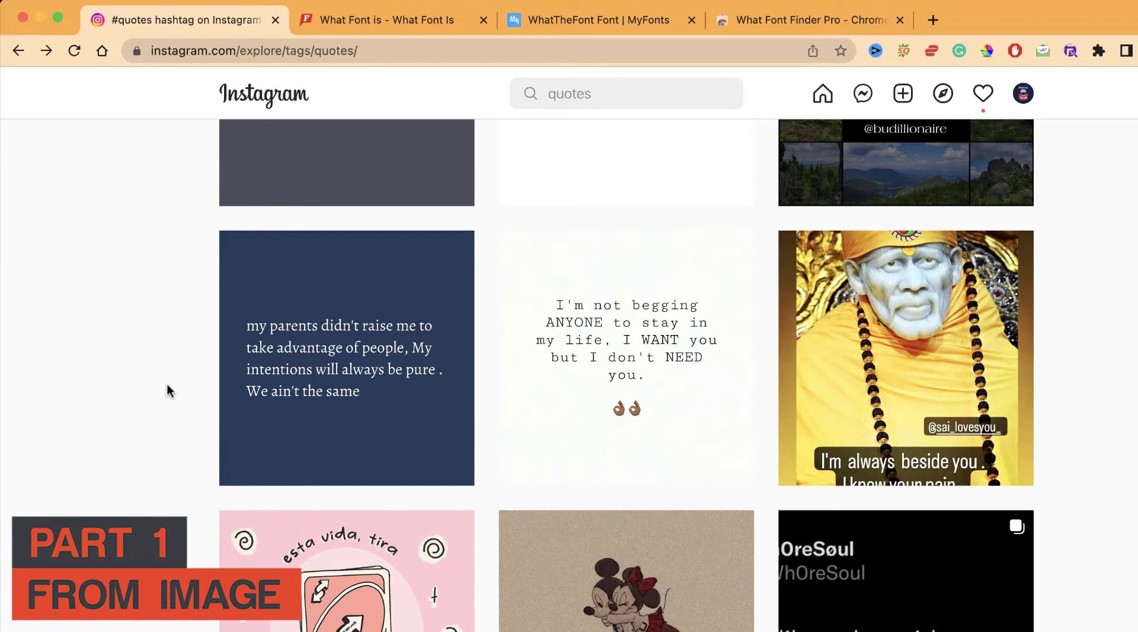
{"action": "scroll", "coordinate": [159, 386], "scroll_direction": "down", "scroll_amount": 1}
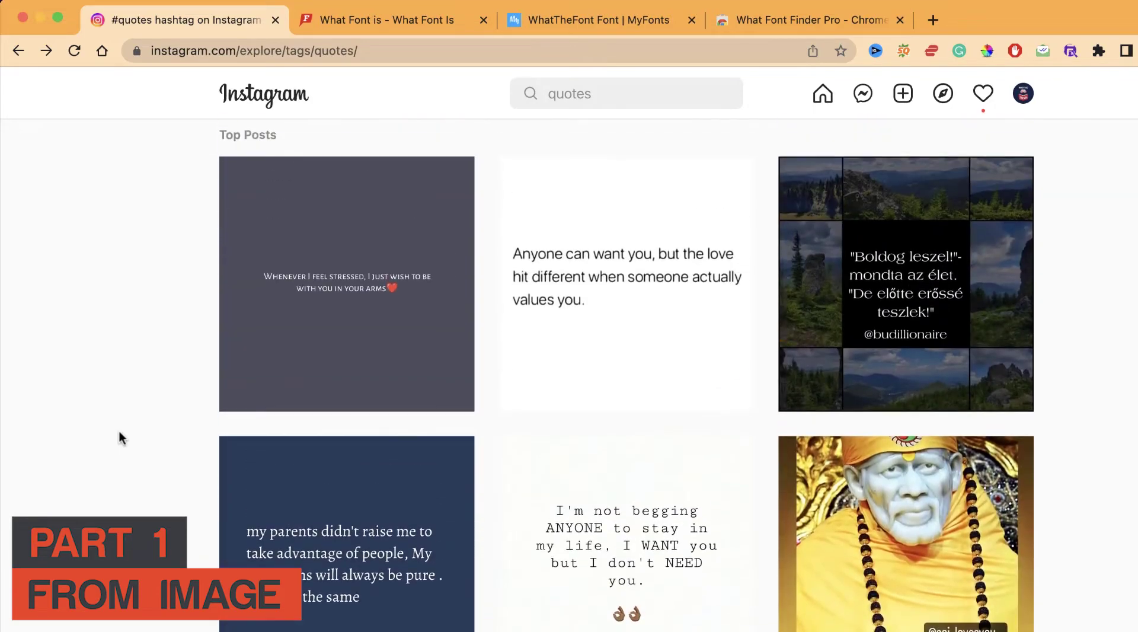
{"action": "left_click", "coordinate": [904, 284]}
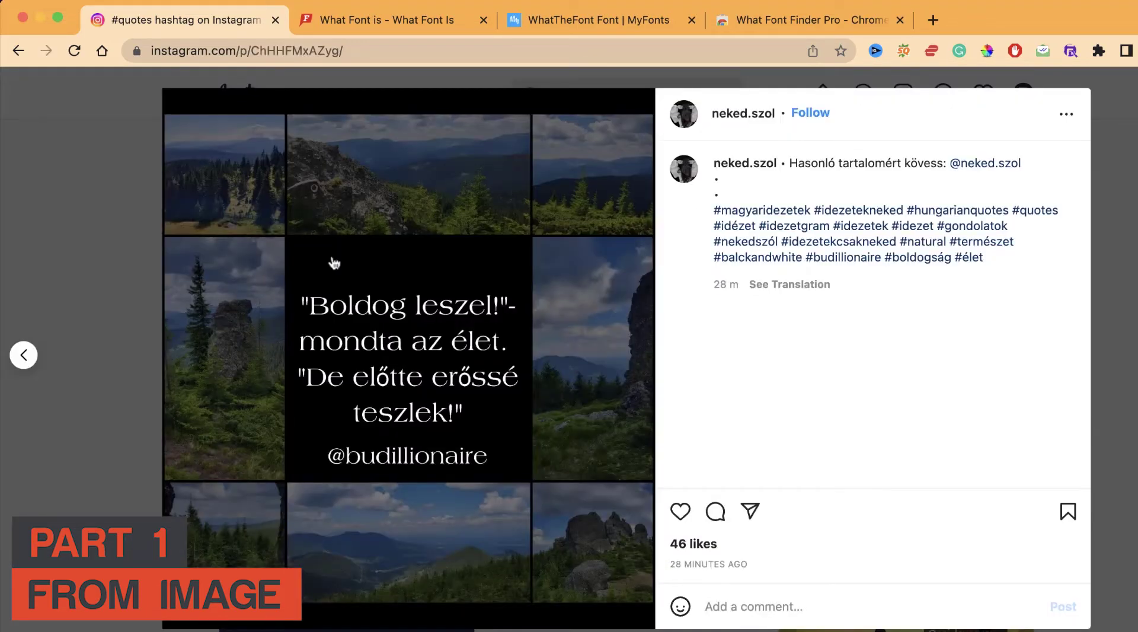
- Capture an area screenshot of the quote image and return to the WhatFontIs upload page
{"action": "key", "text": "super+shift+5"}
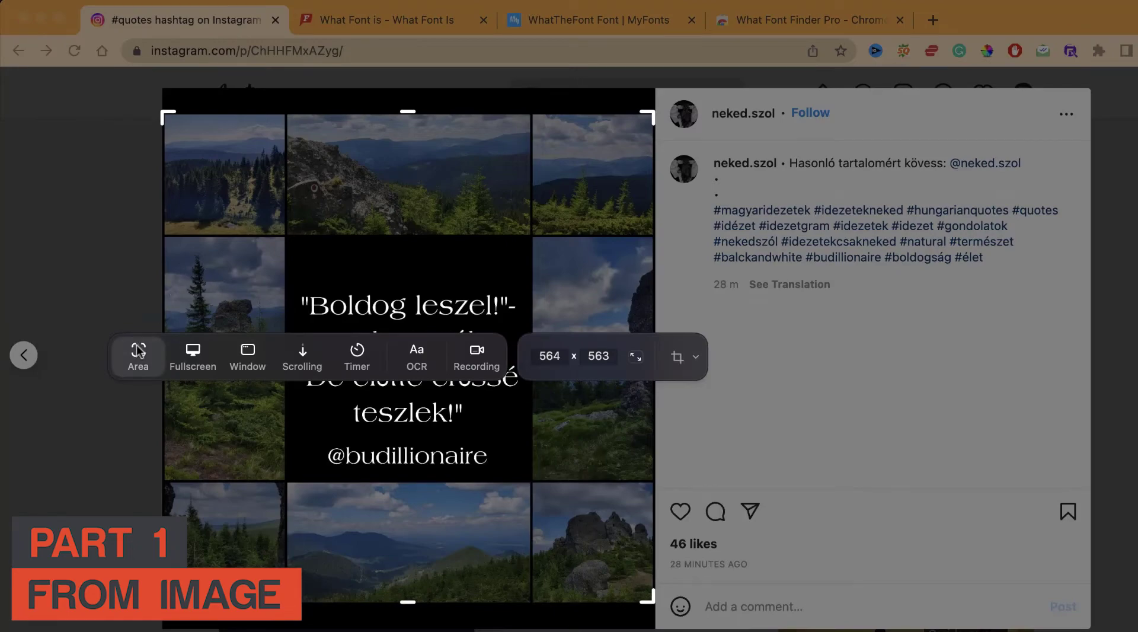
{"action": "left_click", "coordinate": [138, 352]}
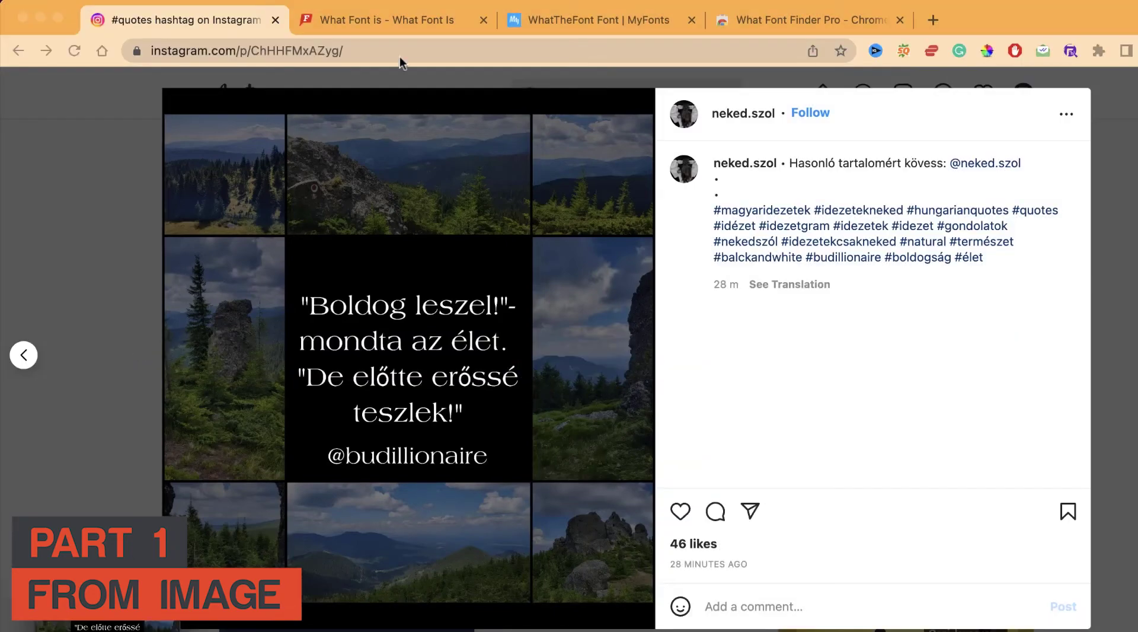
{"action": "left_click", "coordinate": [400, 27]}
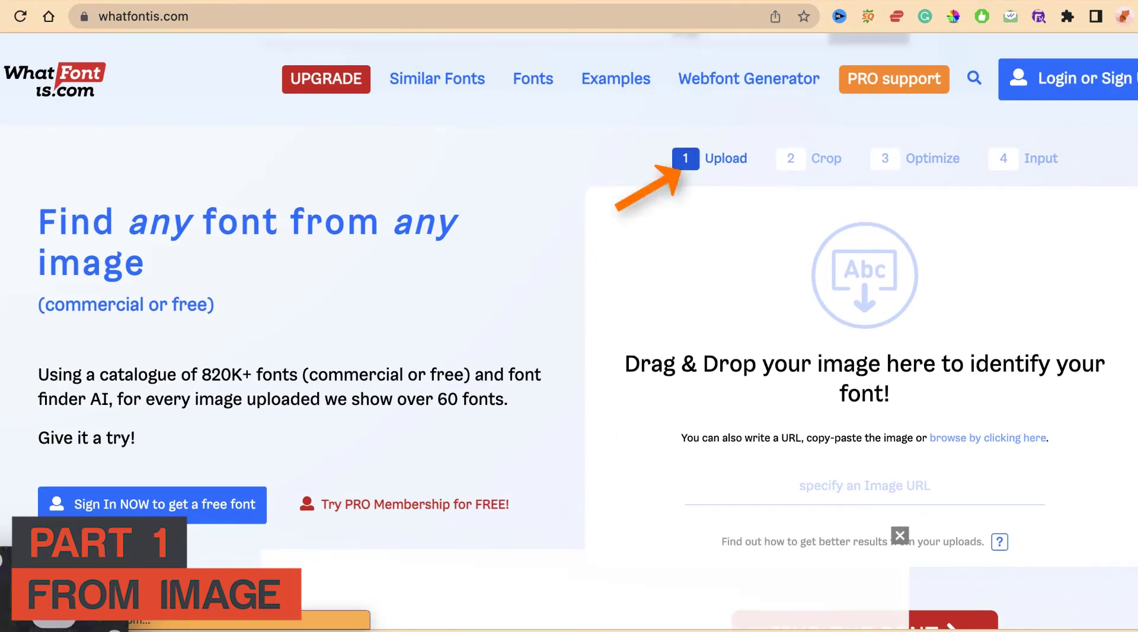
- Upload the 'Boldog leszel!' screenshot, try several crop boxes, and settle on the word Boldog
{"action": "left_click_drag", "start_coordinate": [53, 616], "coordinate": [712, 336]}
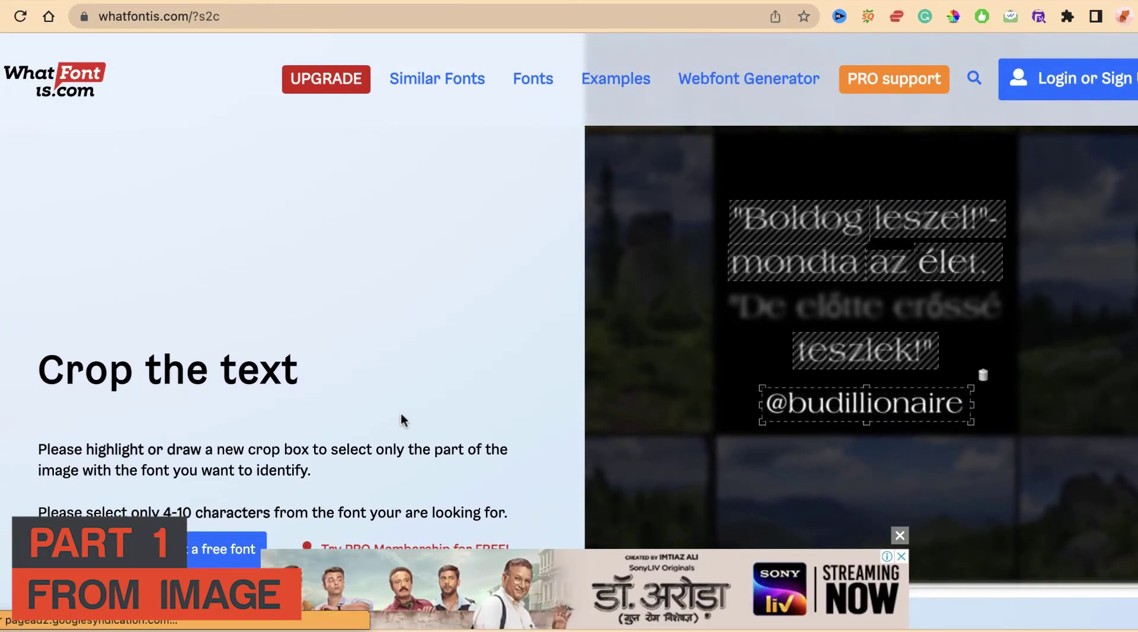
{"action": "scroll", "coordinate": [660, 378], "scroll_direction": "down", "scroll_amount": 1}
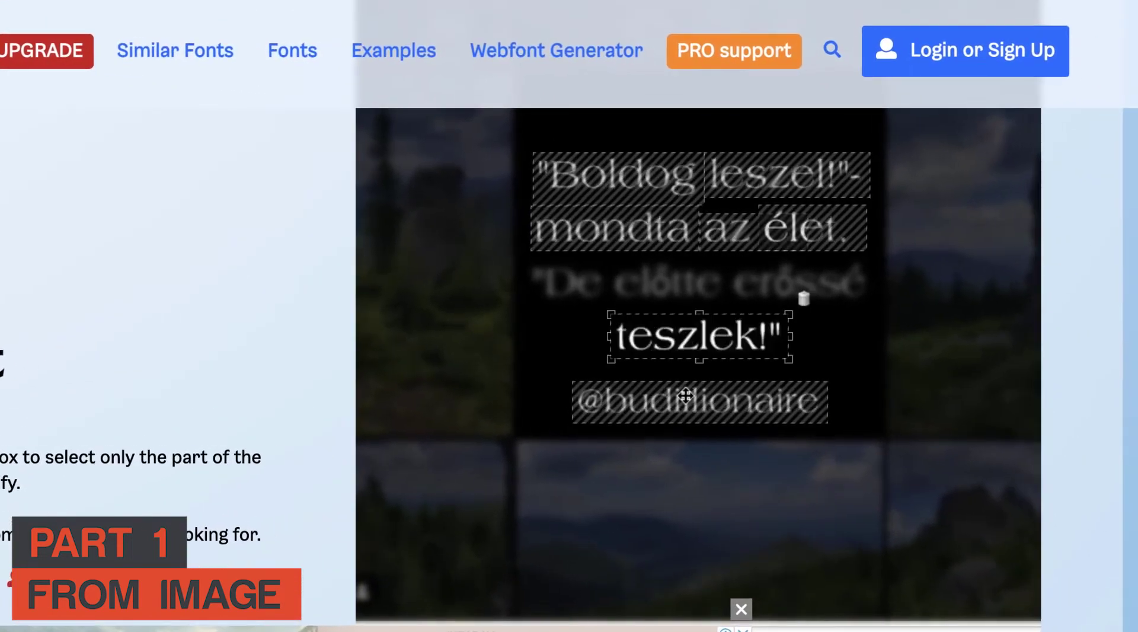
{"action": "left_click", "coordinate": [685, 396]}
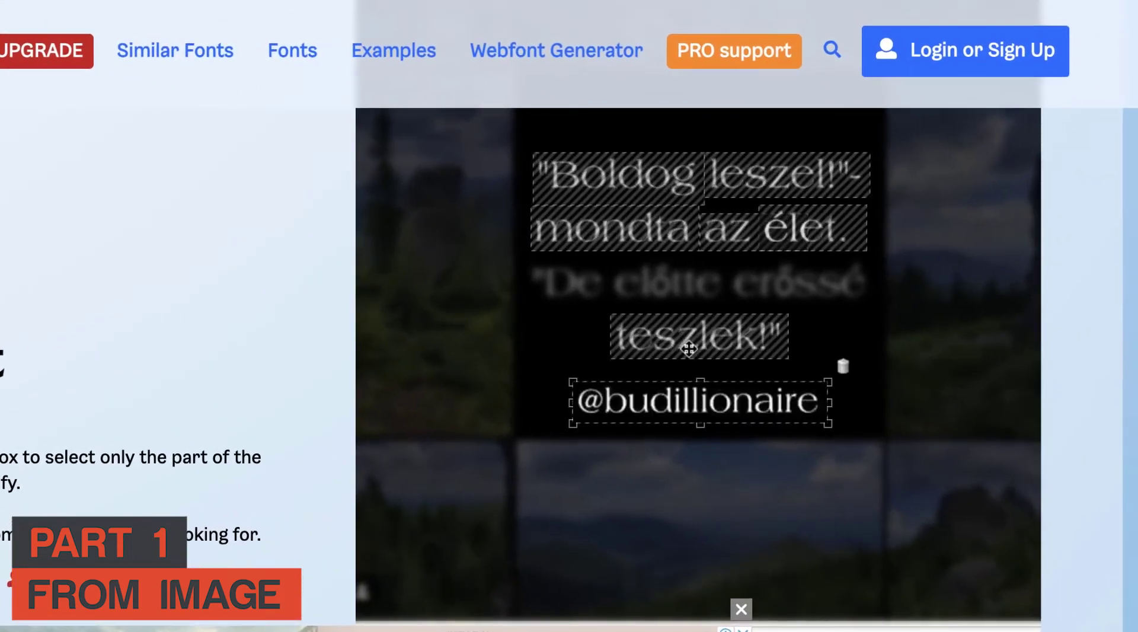
{"action": "left_click", "coordinate": [649, 160]}
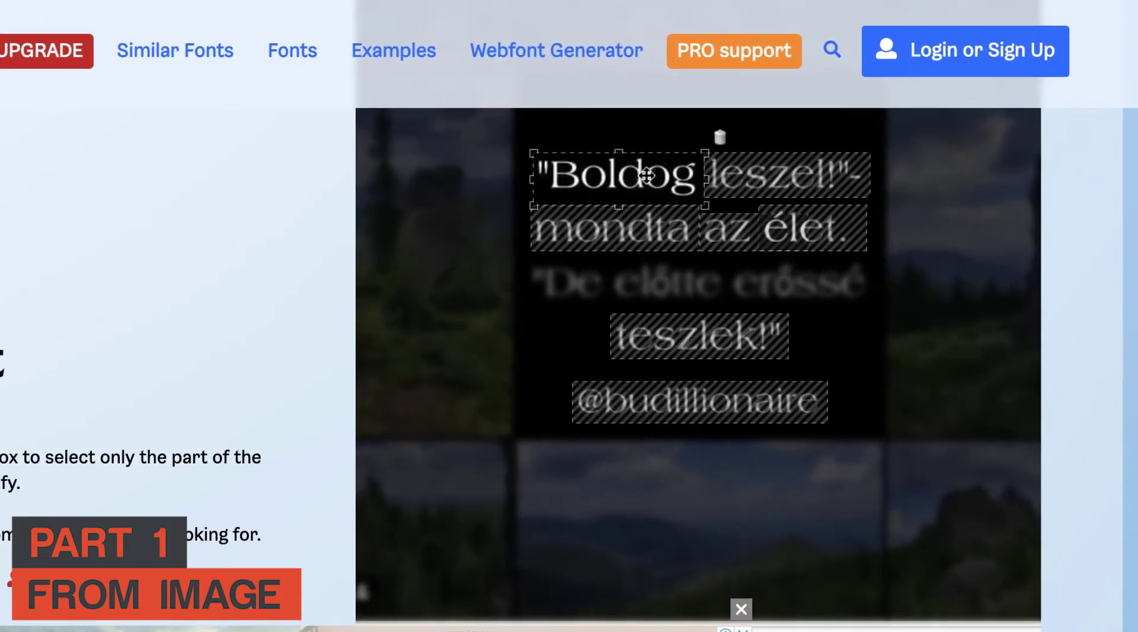
{"action": "left_click", "coordinate": [769, 180]}
{"action": "left_click", "coordinate": [785, 228]}
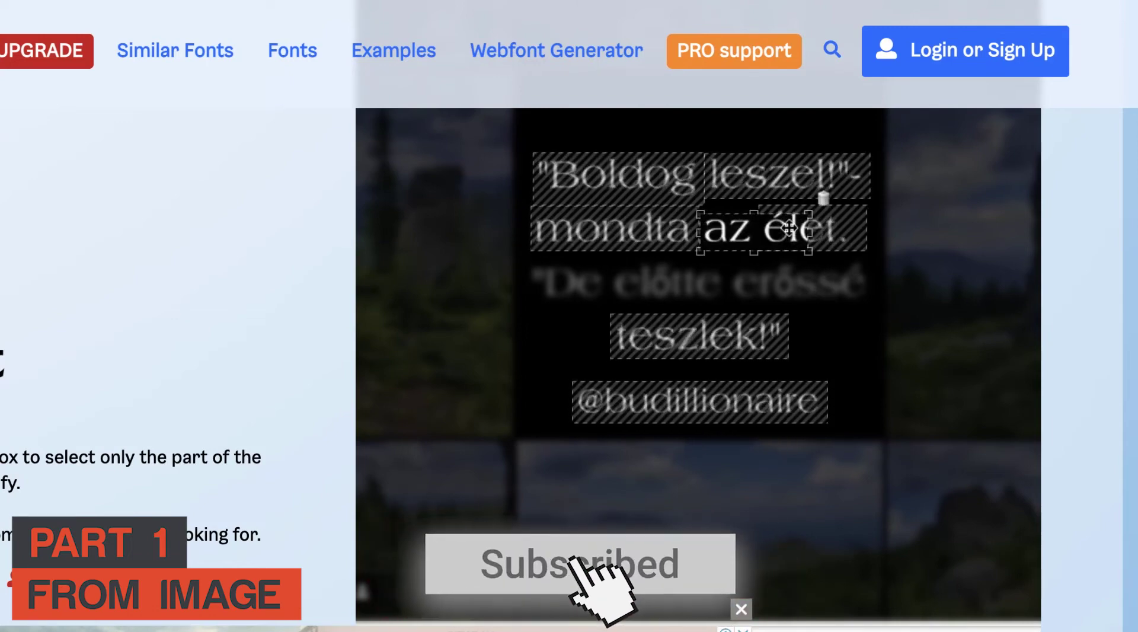
{"action": "left_click", "coordinate": [653, 167]}
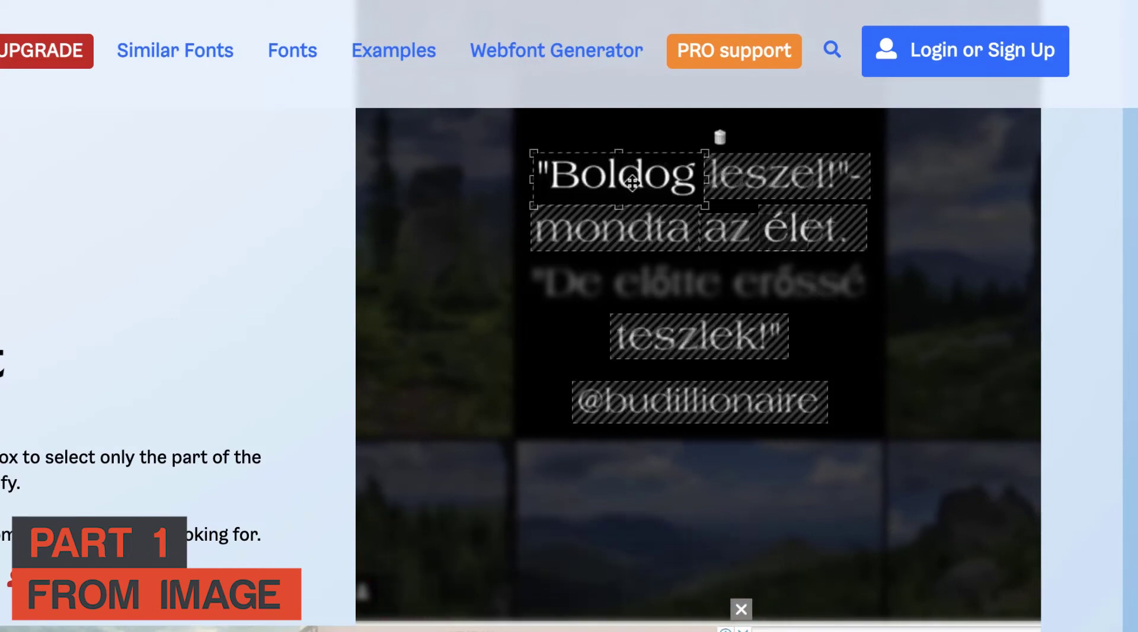
{"action": "scroll", "coordinate": [290, 437], "scroll_direction": "down", "scroll_amount": 2}
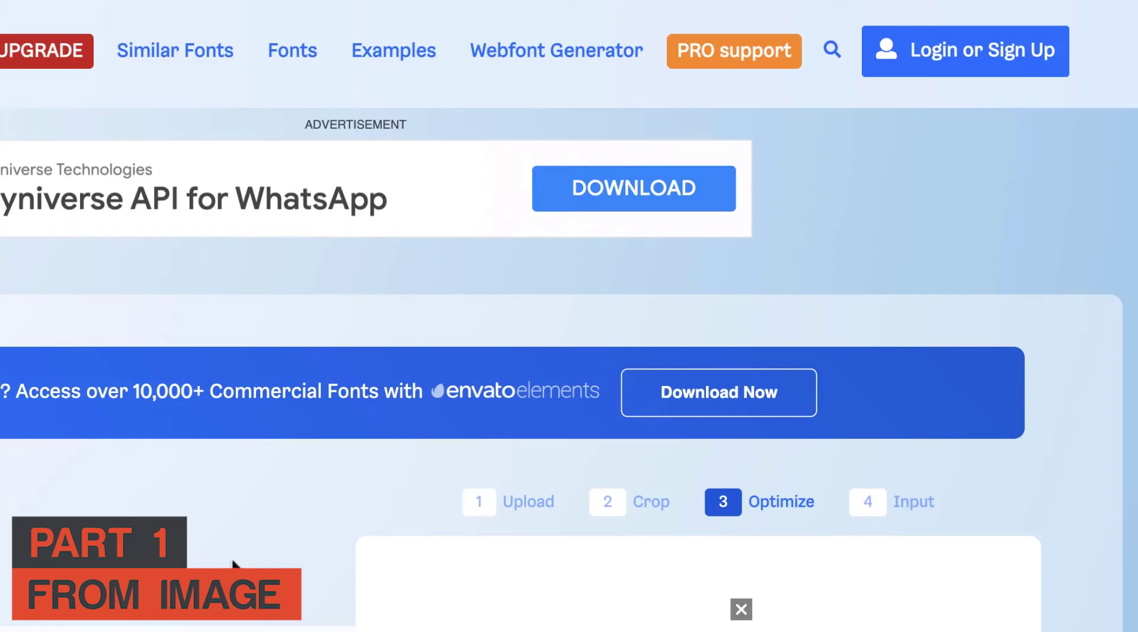
- Scroll down the Optimize step to the recommended black-on-white Boldog version
{"action": "scroll", "coordinate": [208, 542], "scroll_direction": "down", "scroll_amount": 5}
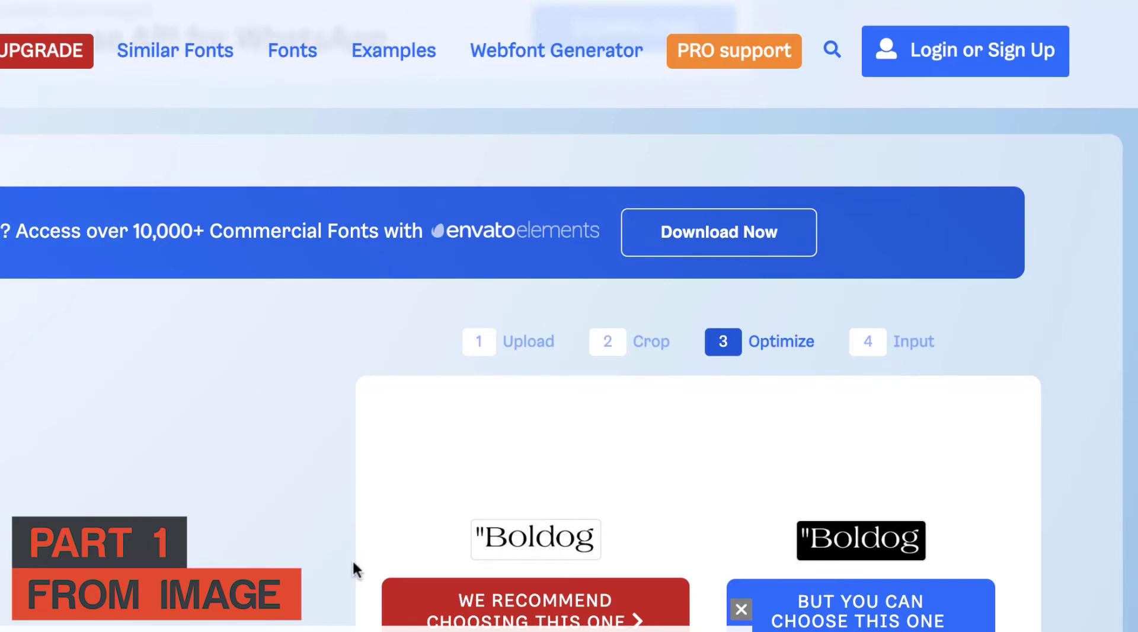
{"action": "scroll", "coordinate": [352, 563], "scroll_direction": "down", "scroll_amount": 2}
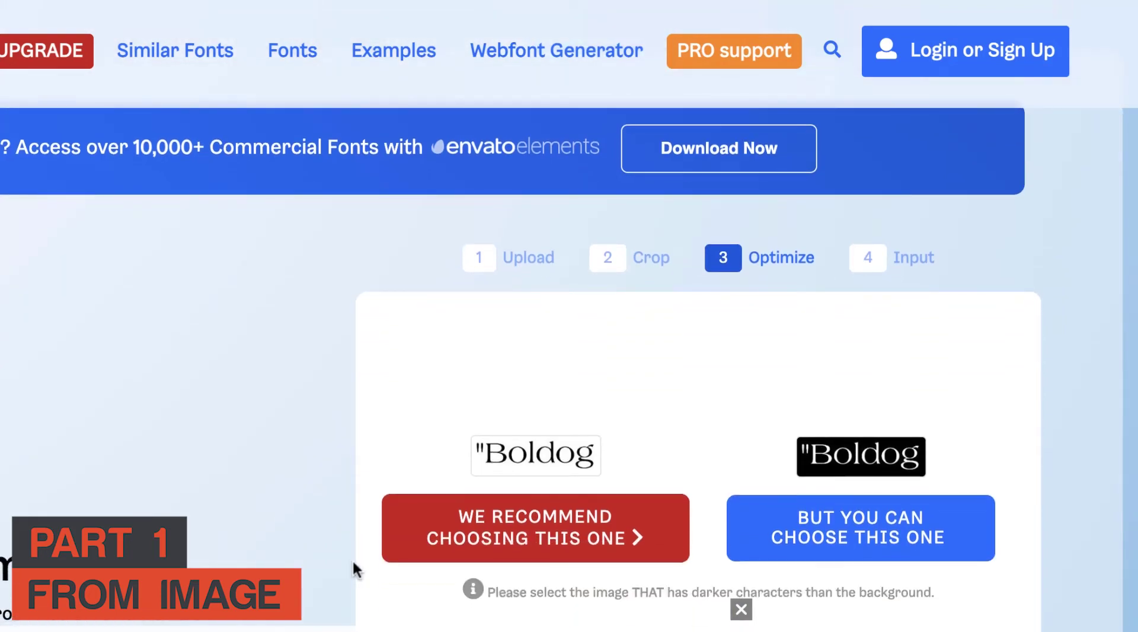
{"action": "scroll", "coordinate": [352, 559], "scroll_direction": "down", "scroll_amount": 2}
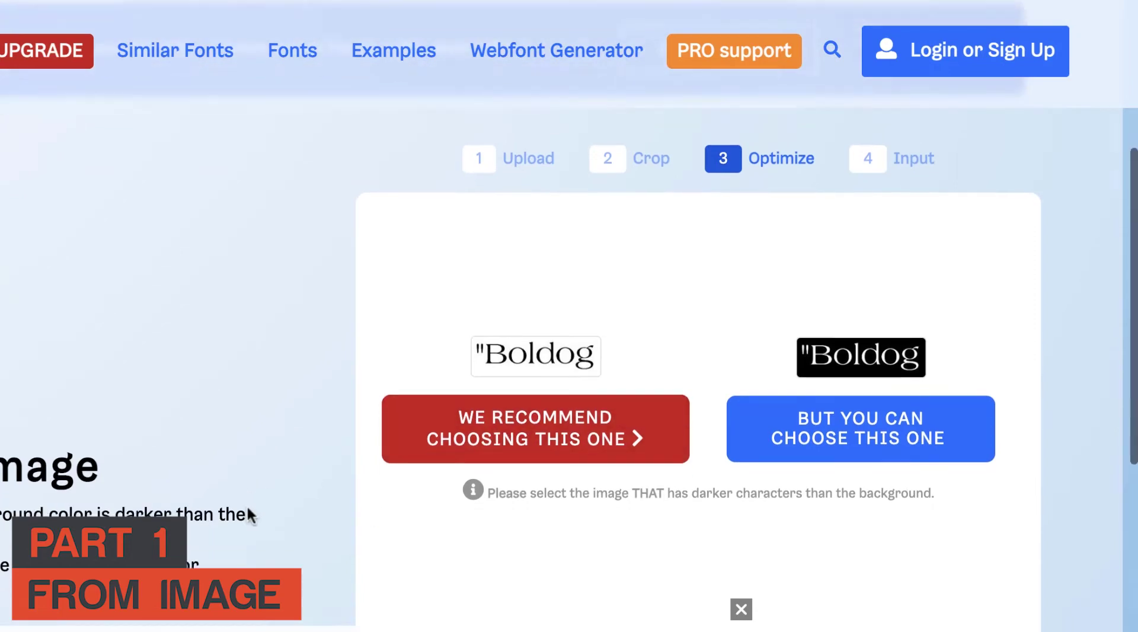
{"action": "scroll", "coordinate": [248, 510], "scroll_direction": "down", "scroll_amount": 2}
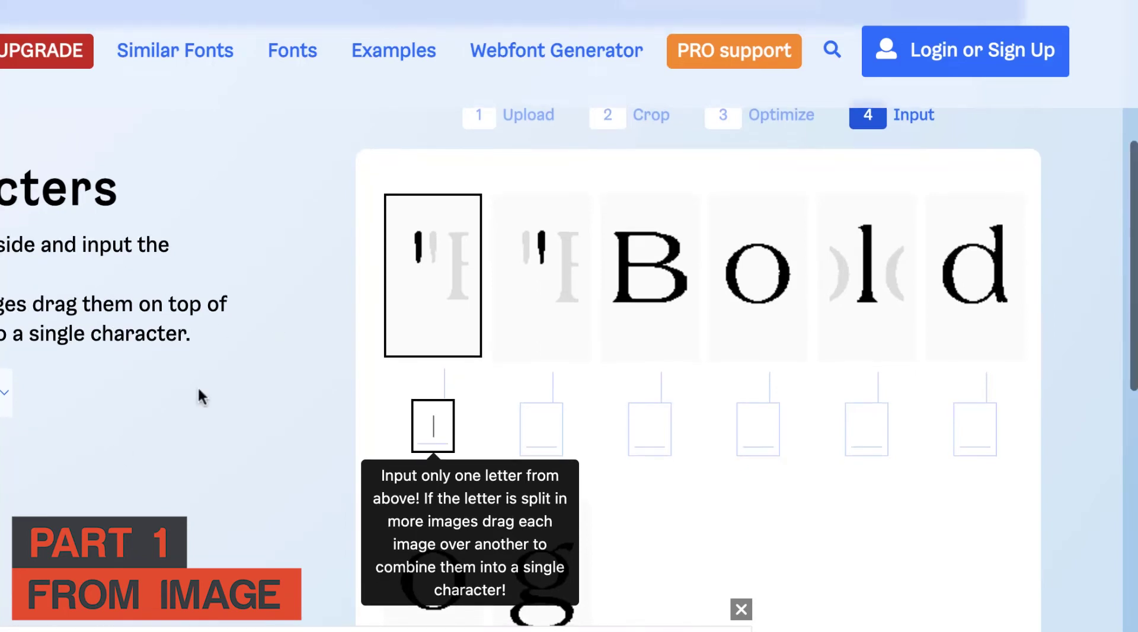
- Enter the characters B, o, l, d, o, g for the letter images and continue to the font matches
{"action": "scroll", "coordinate": [1007, 386], "scroll_direction": "down", "scroll_amount": 2}
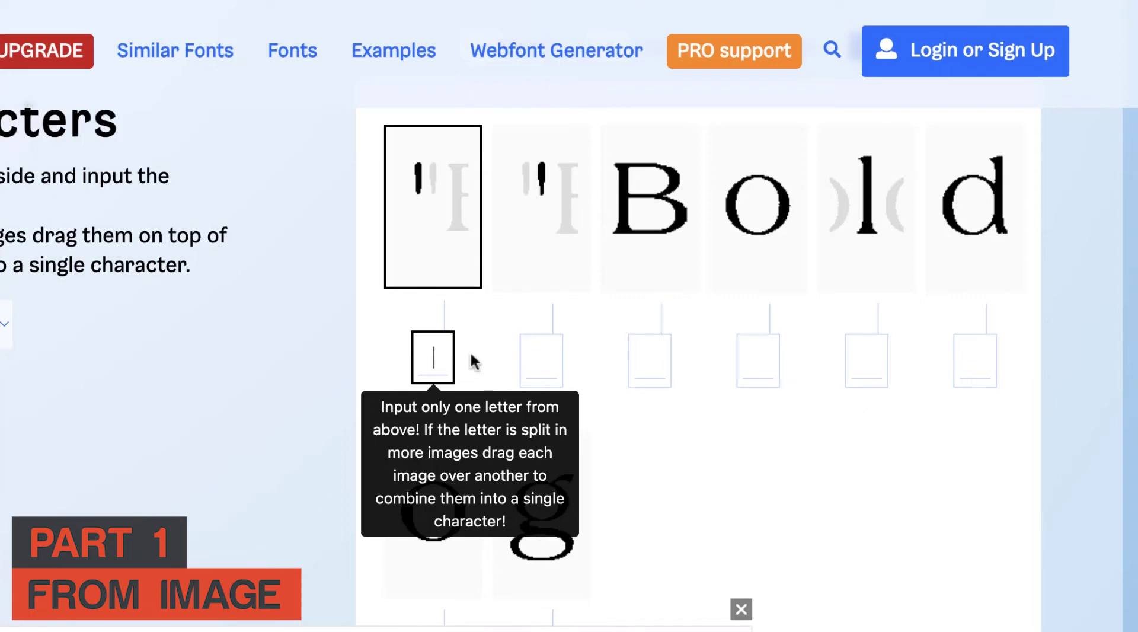
{"action": "left_click", "coordinate": [541, 360]}
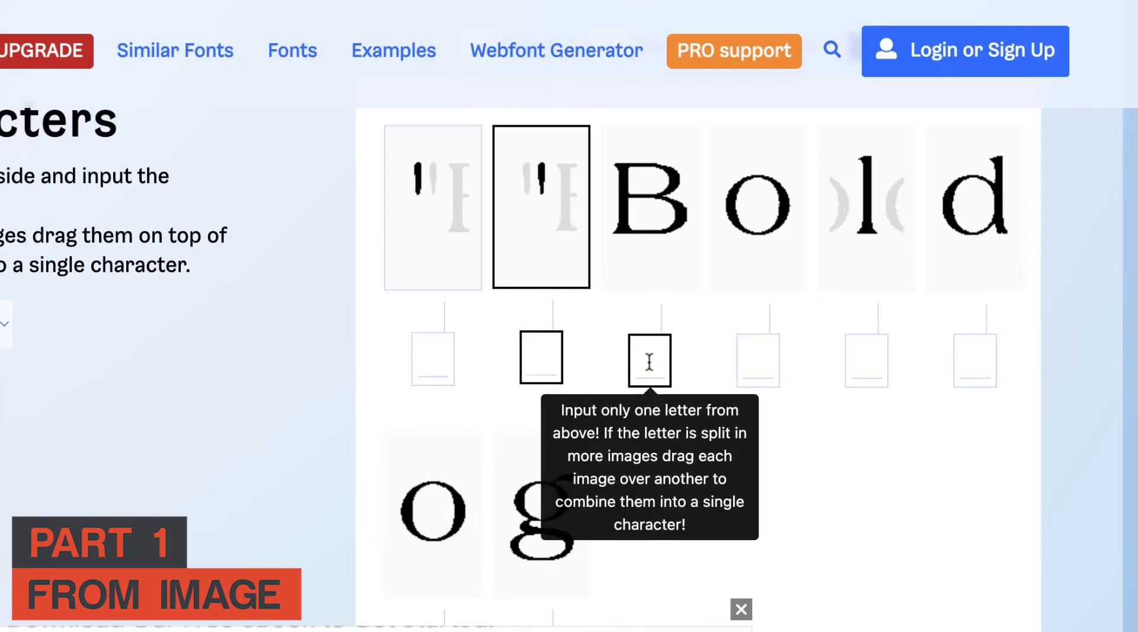
{"action": "key", "text": "Tab"}
{"action": "type", "text": "Boldog"}
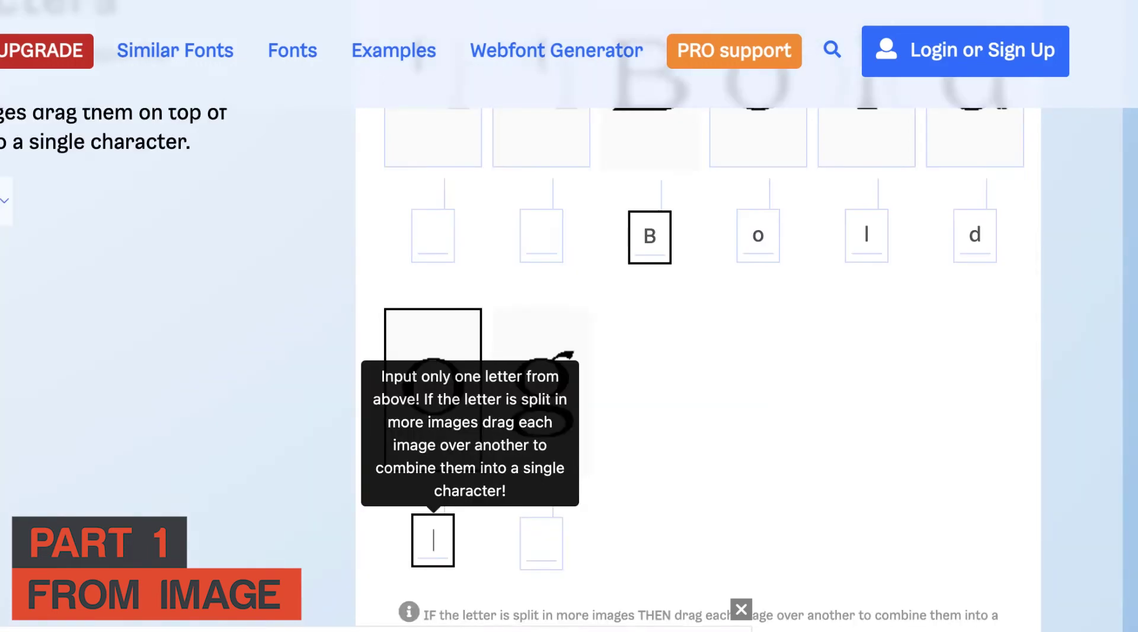
{"action": "scroll", "coordinate": [338, 512], "scroll_direction": "down", "scroll_amount": 3}
{"action": "scroll", "coordinate": [338, 512], "scroll_direction": "up", "scroll_amount": 5}
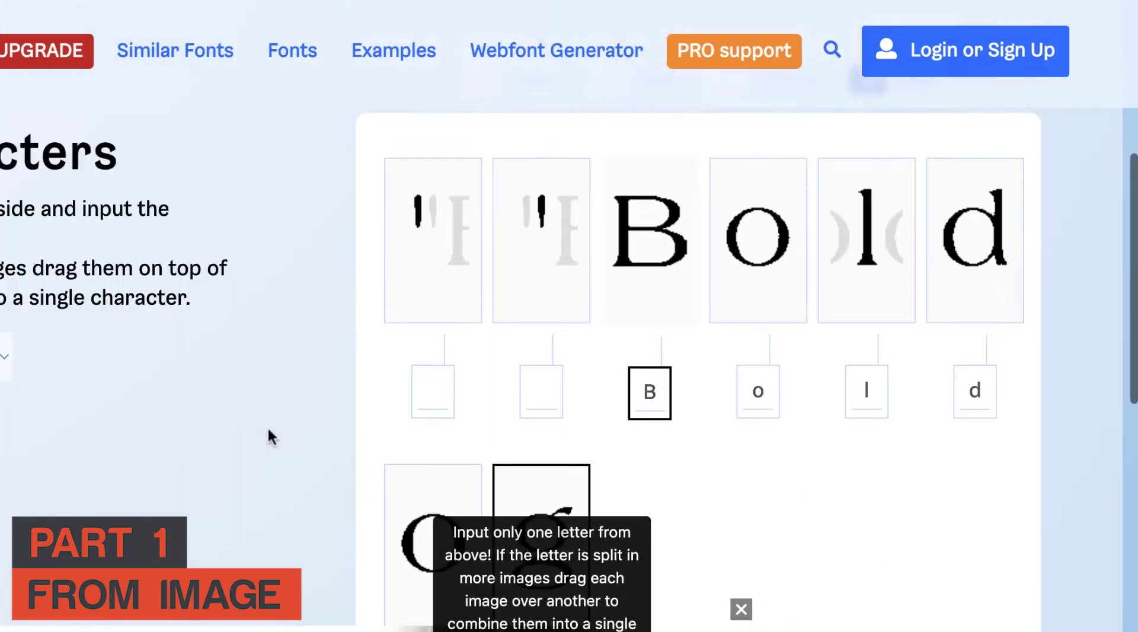
{"action": "scroll", "coordinate": [268, 425], "scroll_direction": "down", "scroll_amount": 3}
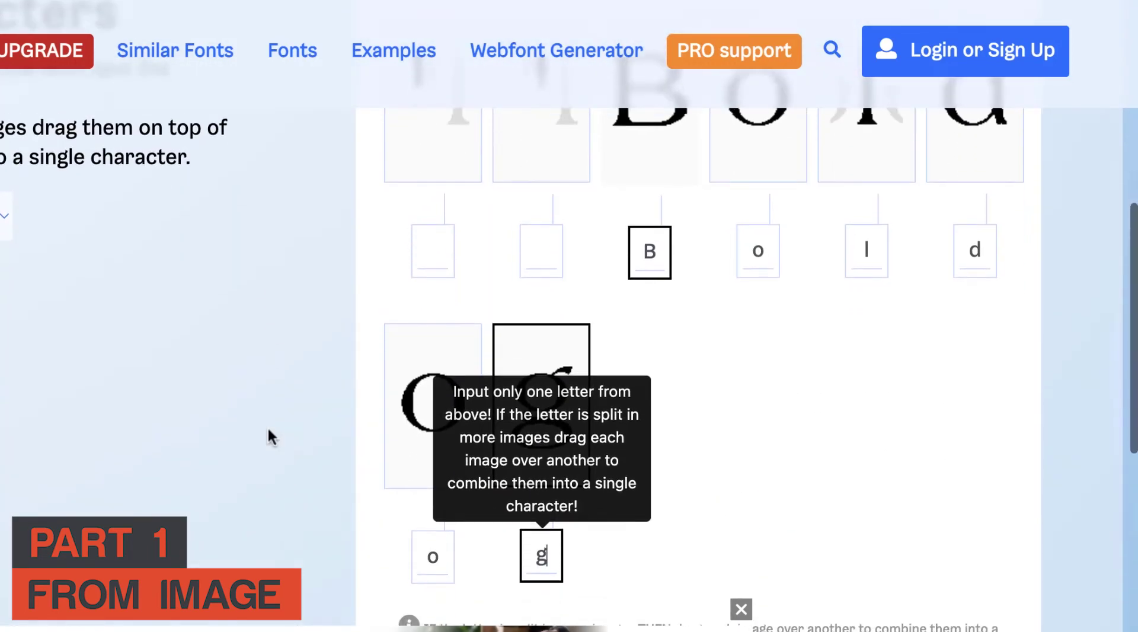
{"action": "scroll", "coordinate": [268, 429], "scroll_direction": "down", "scroll_amount": 5}
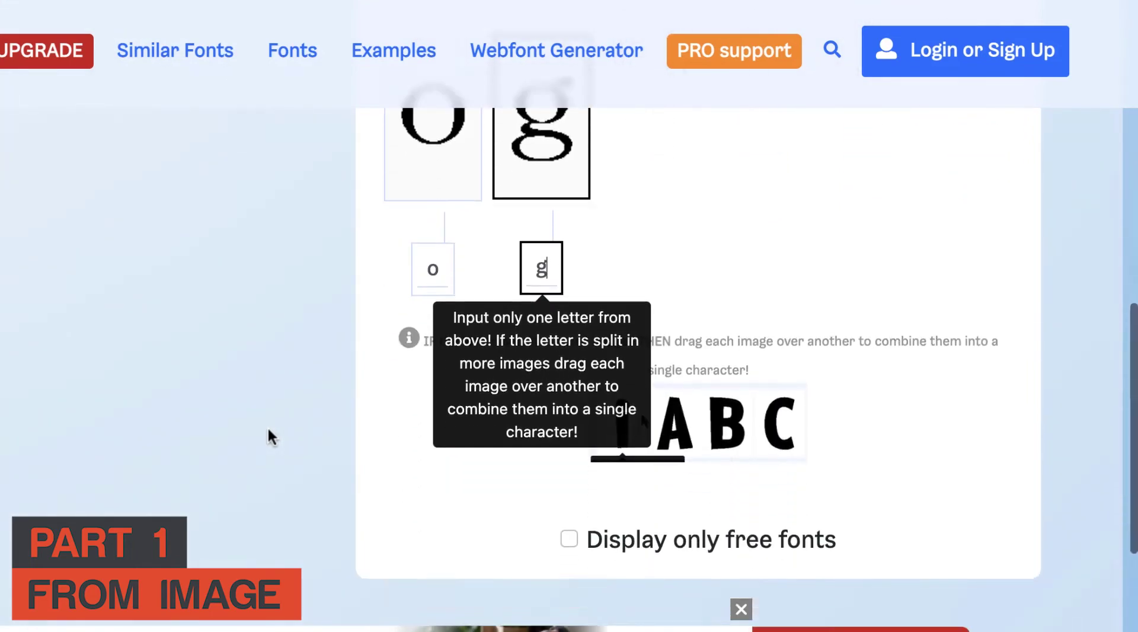
{"action": "left_click", "coordinate": [787, 554]}
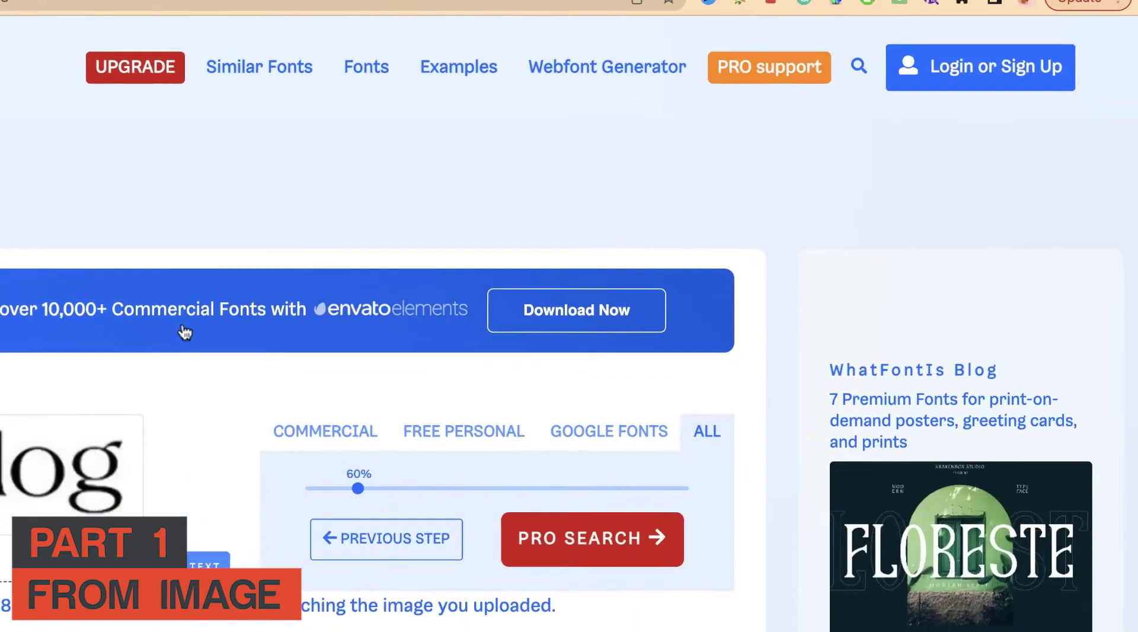
- Review the 60 Boldog matches (58 commercial, 2 free), then switch to WhatTheFont's upload page
{"action": "scroll", "coordinate": [303, 314], "scroll_direction": "down", "scroll_amount": 4}
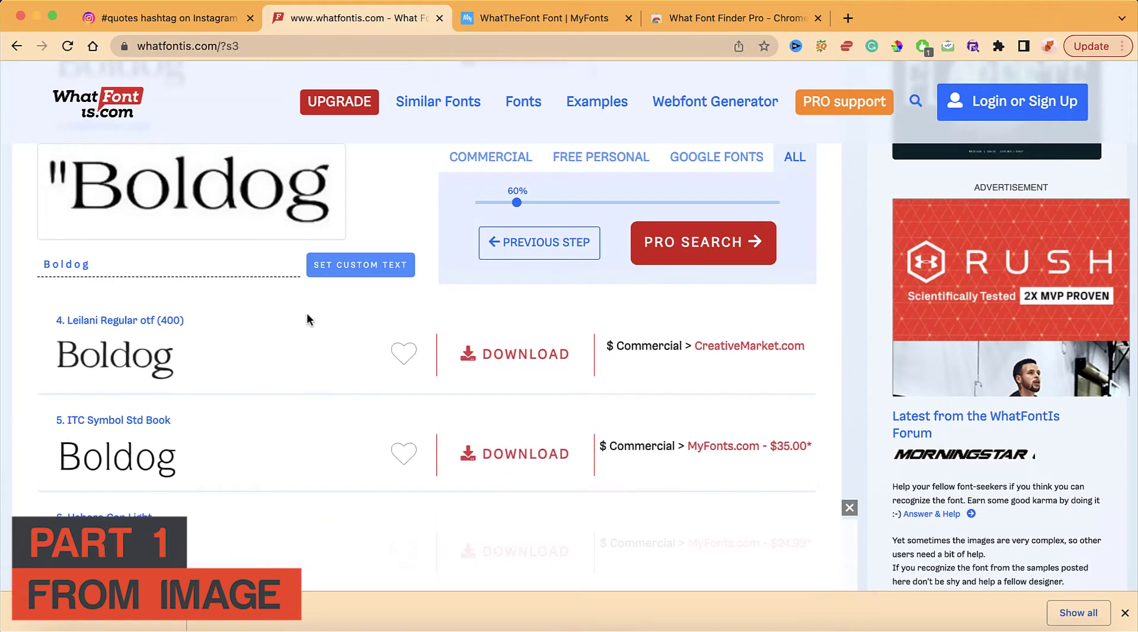
{"action": "mouse_move", "coordinate": [93, 364]}
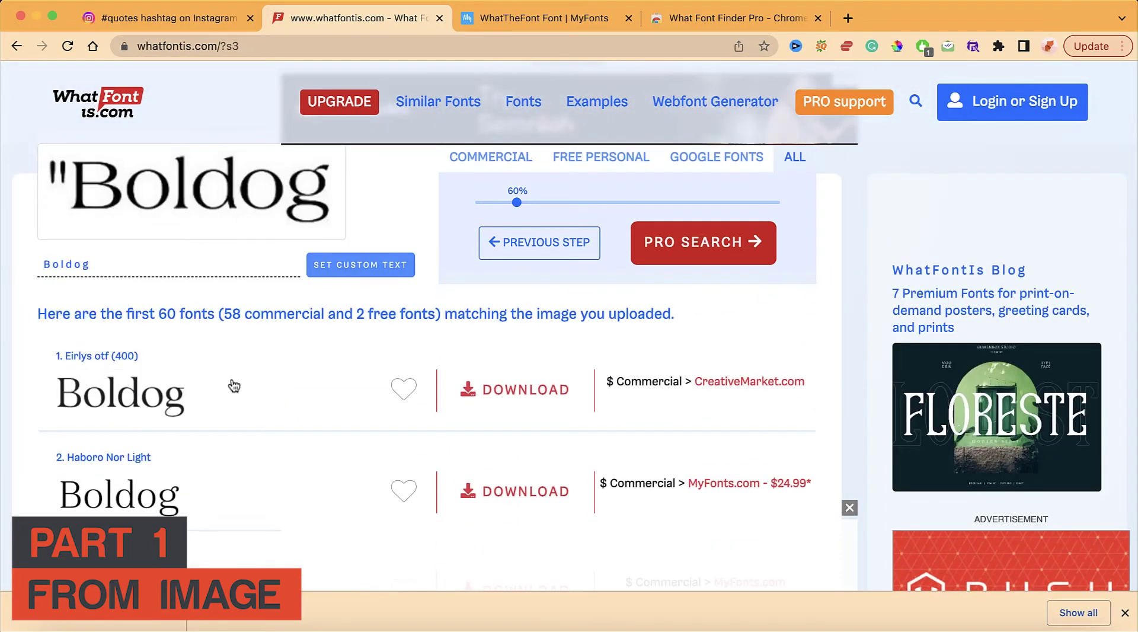
{"action": "scroll", "coordinate": [201, 409], "scroll_direction": "down", "scroll_amount": 2}
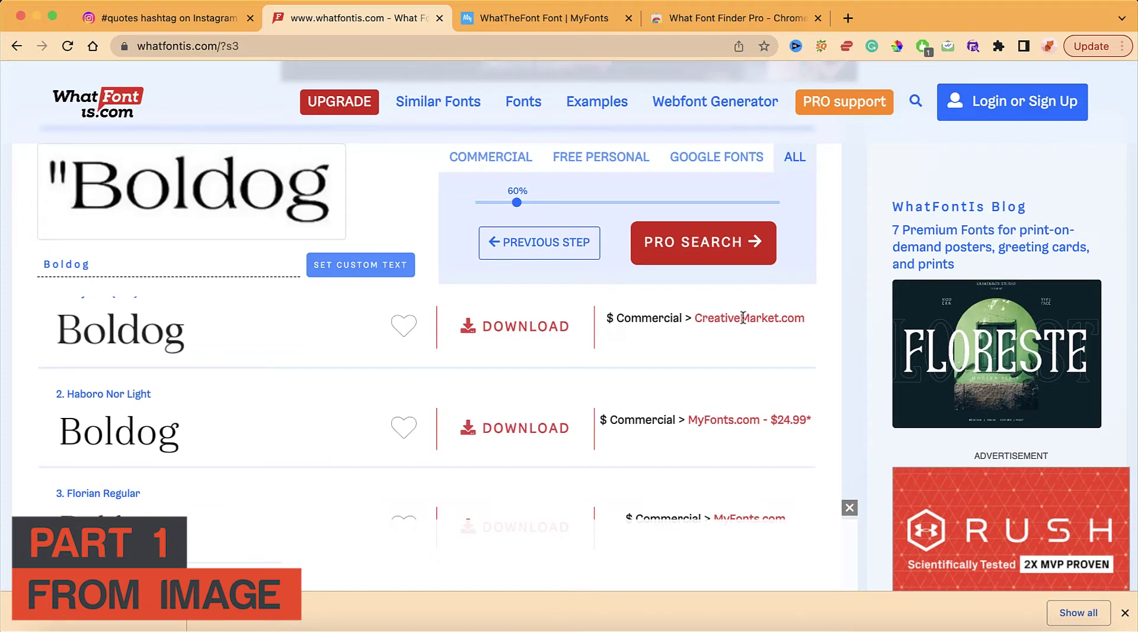
{"action": "scroll", "coordinate": [276, 415], "scroll_direction": "down", "scroll_amount": 5}
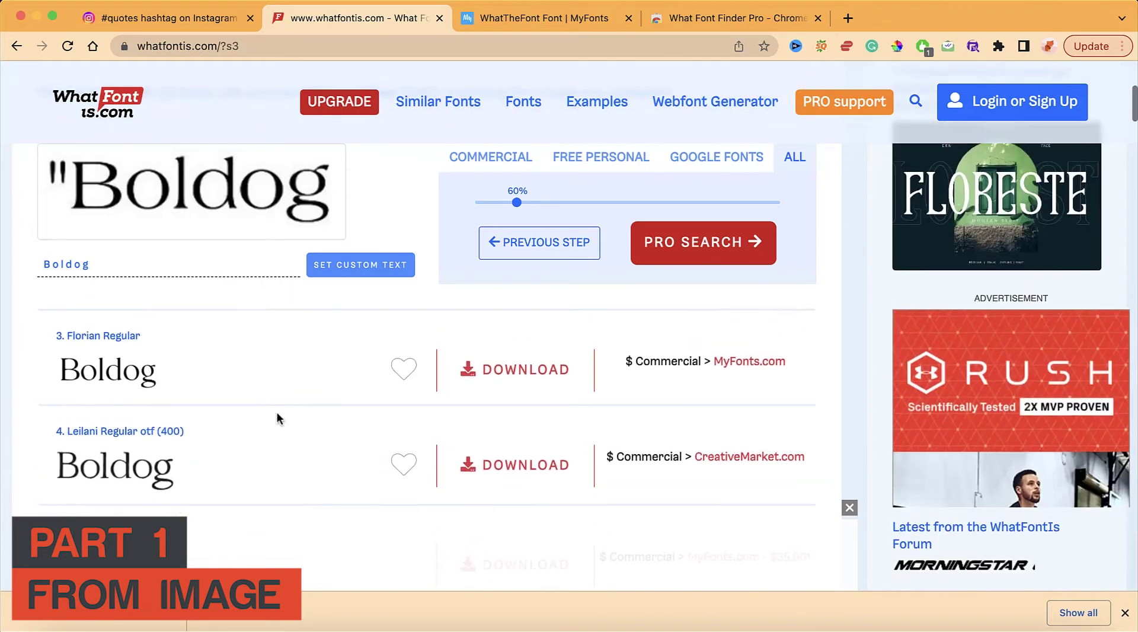
{"action": "scroll", "coordinate": [276, 412], "scroll_direction": "down", "scroll_amount": 1}
{"action": "scroll", "coordinate": [276, 410], "scroll_direction": "down", "scroll_amount": 2}
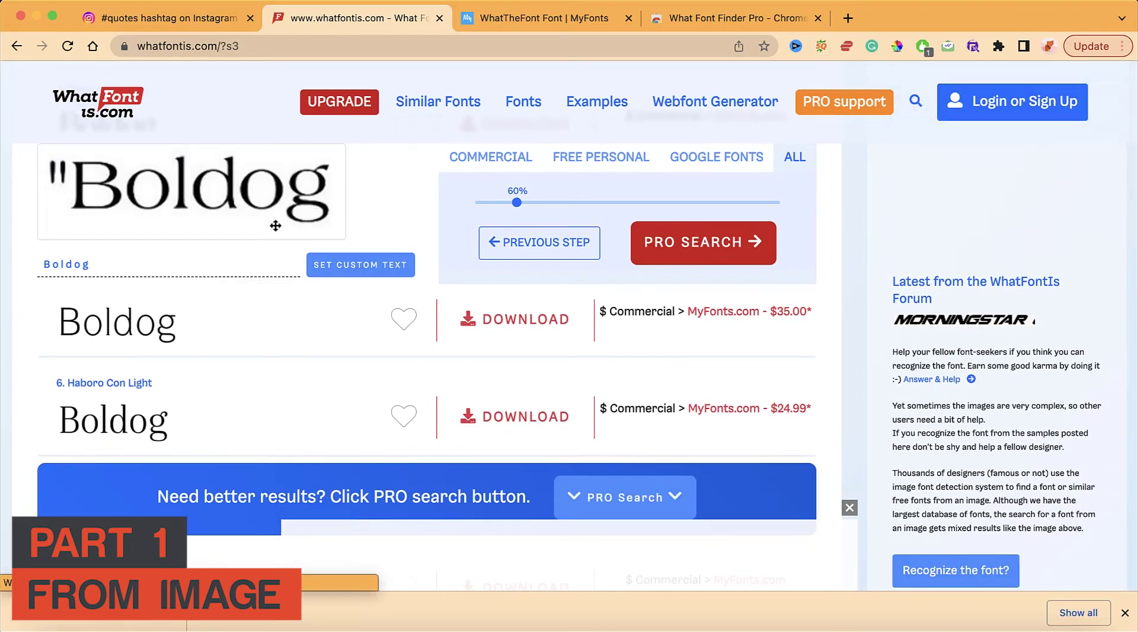
{"action": "scroll", "coordinate": [237, 355], "scroll_direction": "up", "scroll_amount": 10}
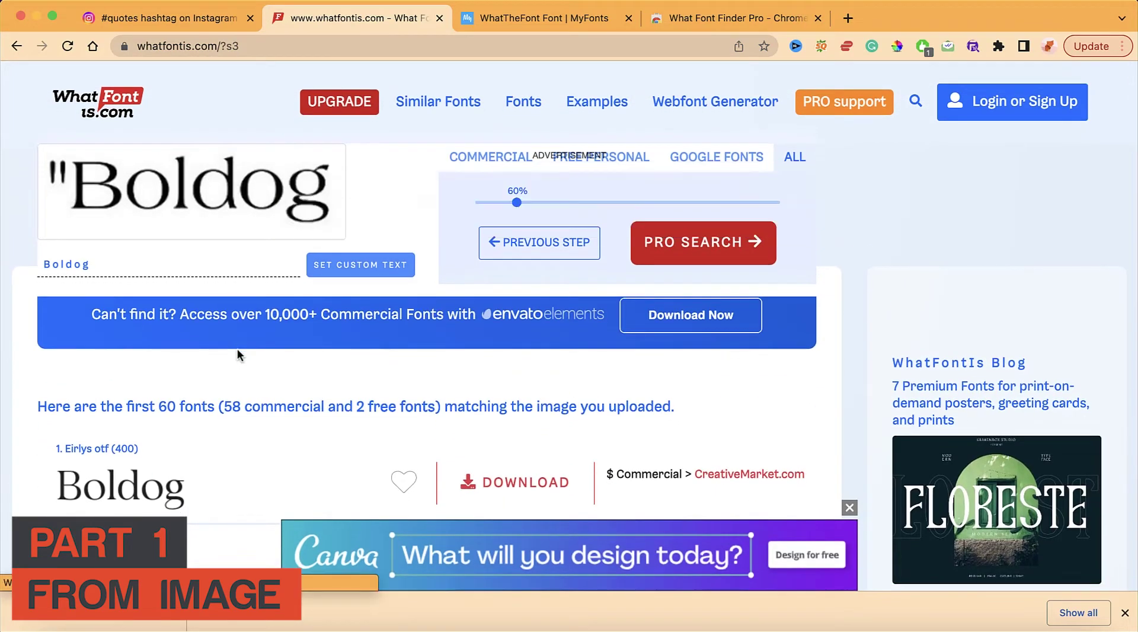
{"action": "left_click", "coordinate": [543, 23]}
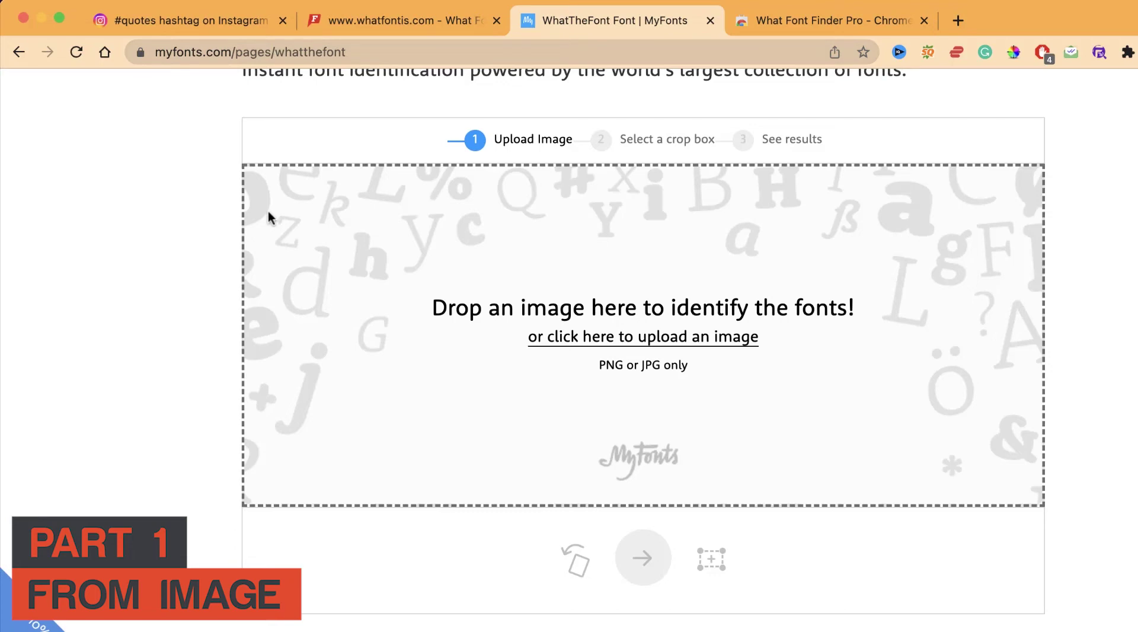
- Take an area screenshot of the Instagram quote image and return to WhatTheFont
{"action": "left_click", "coordinate": [161, 32]}
{"action": "key", "text": "super+shift+5"}
{"action": "left_click", "coordinate": [140, 372]}
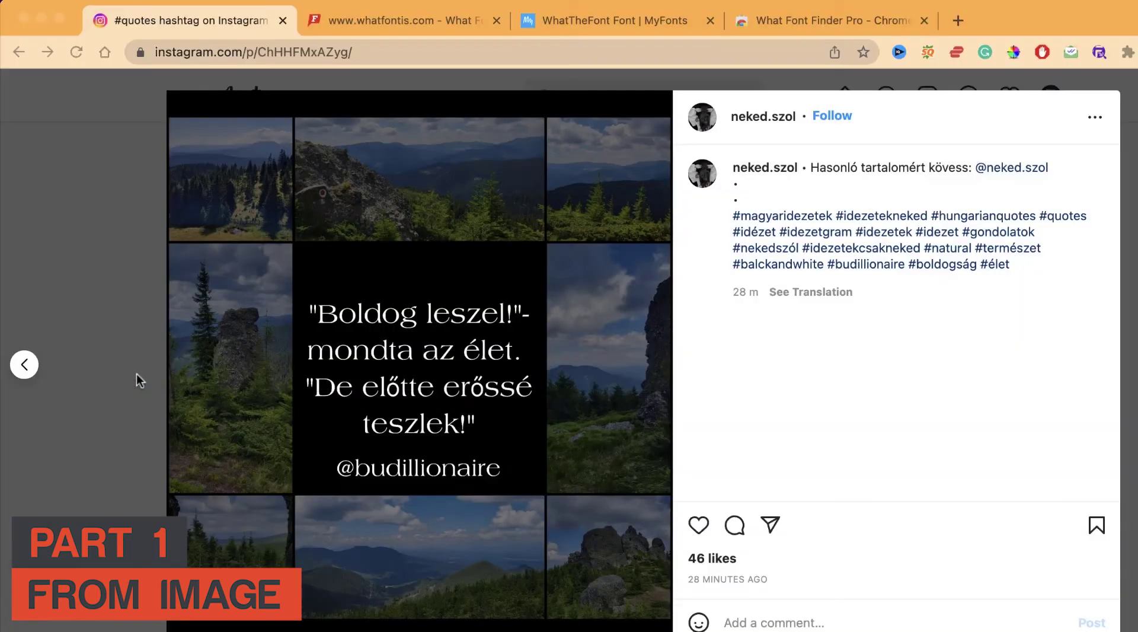
{"action": "left_click", "coordinate": [616, 21]}
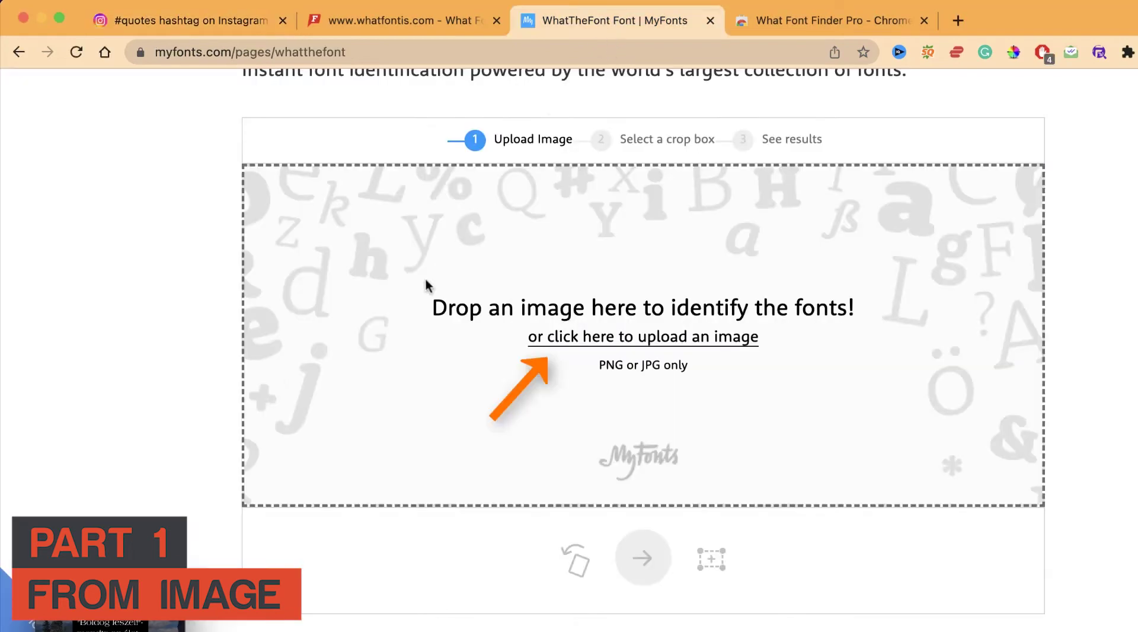
- Upload the screenshot to WhatTheFont, select the word 'mondta', and run the identification
{"action": "left_click_drag", "start_coordinate": [514, 308], "coordinate": [346, 468]}
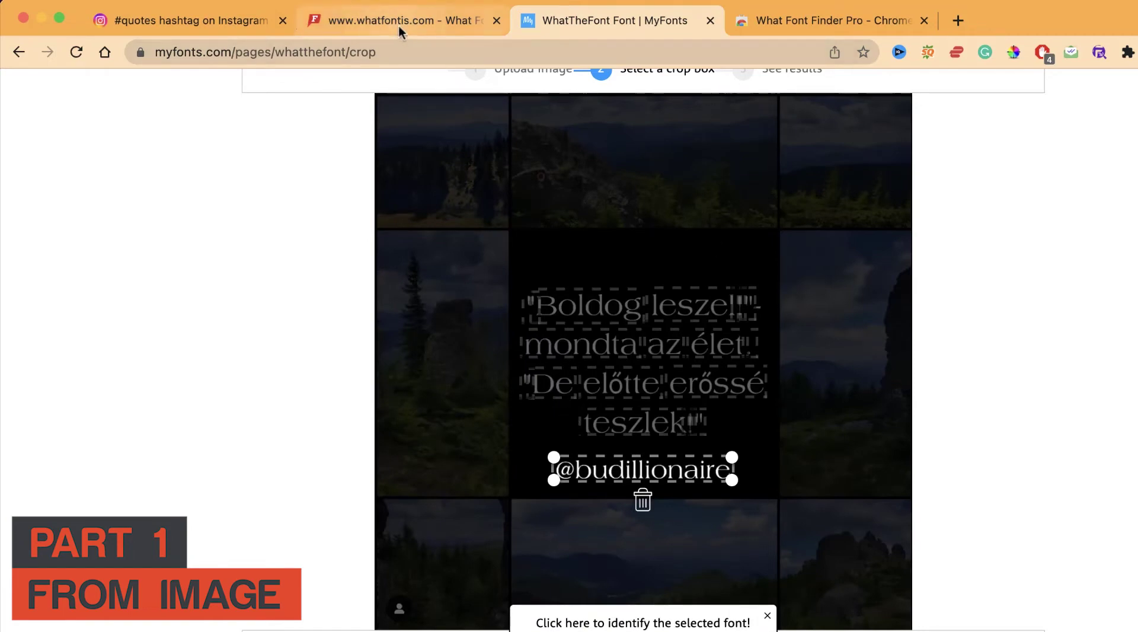
{"action": "scroll", "coordinate": [548, 453], "scroll_direction": "down", "scroll_amount": 2}
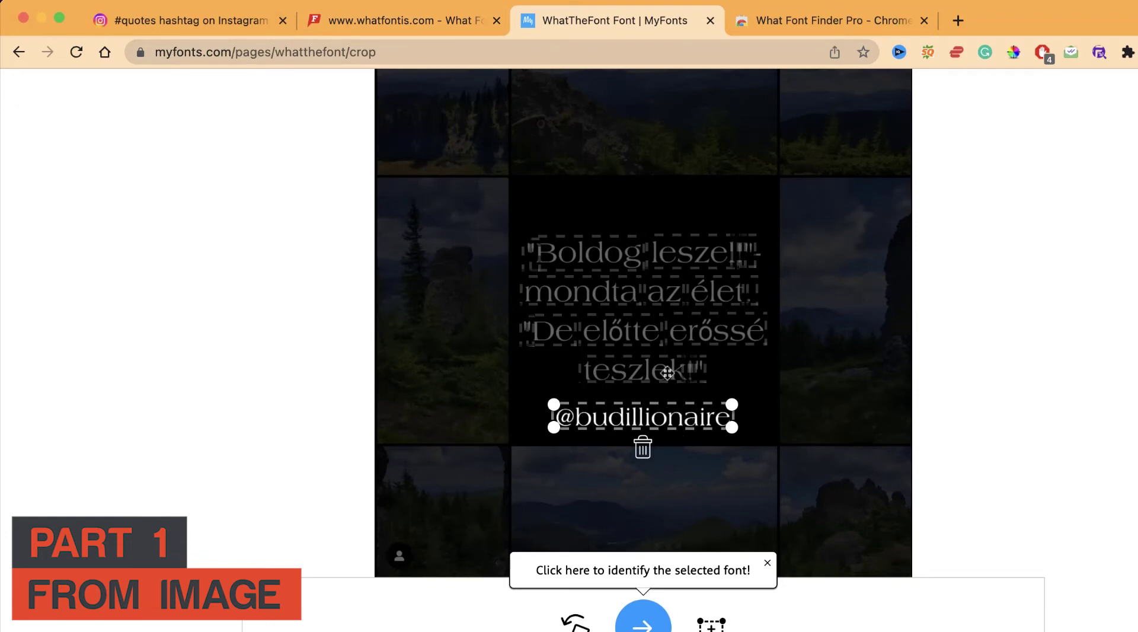
{"action": "left_click", "coordinate": [584, 299]}
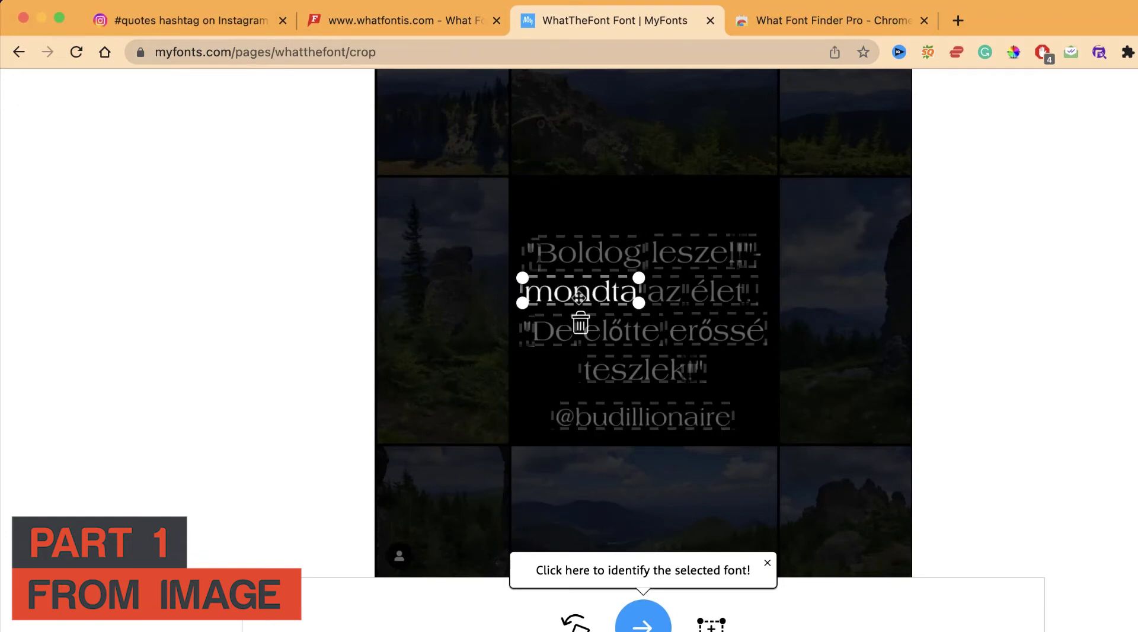
{"action": "scroll", "coordinate": [641, 515], "scroll_direction": "down", "scroll_amount": 3}
{"action": "left_click", "coordinate": [642, 514]}
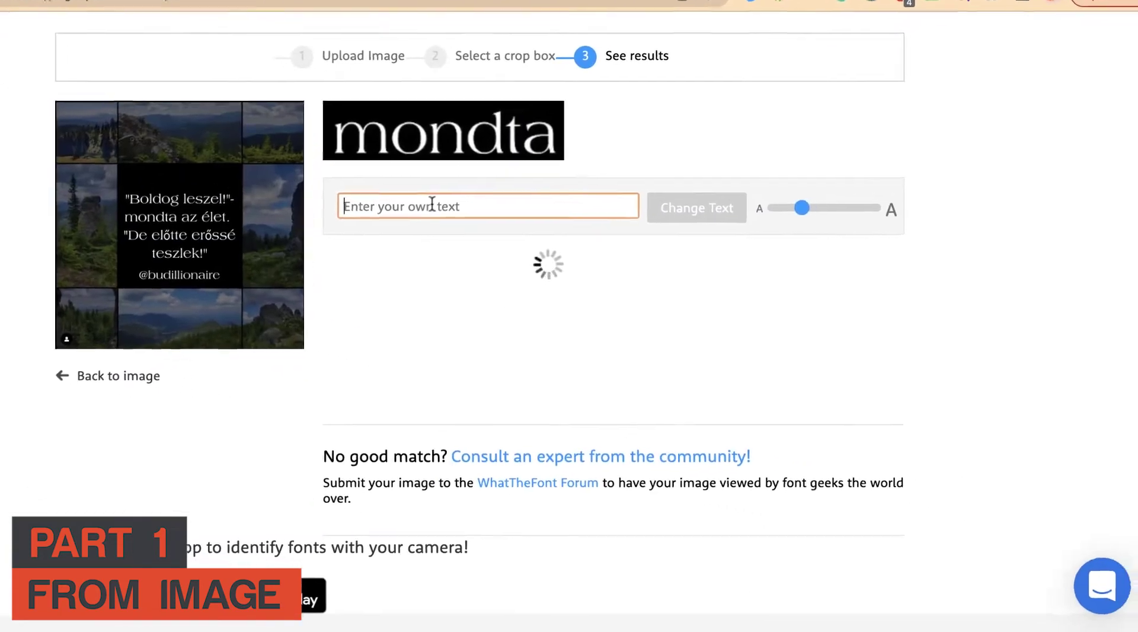
- Preview the matches like Americana SB Regular and Skiff Thin with the sample text 'mondta'
{"action": "type", "text": "mondta"}
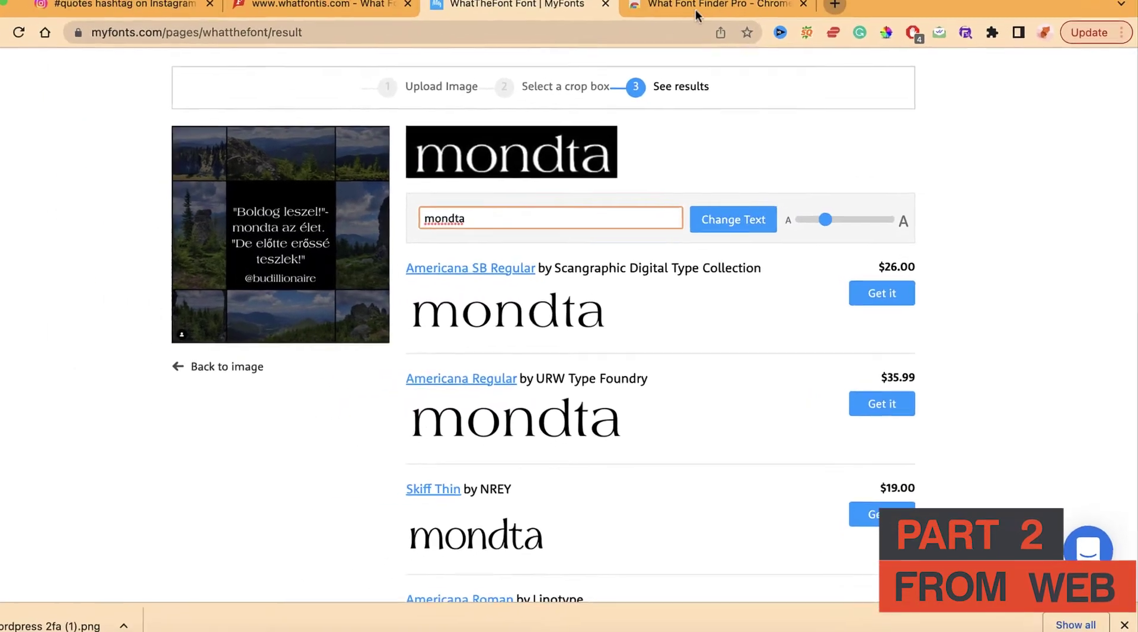
- Open a new blank browser tab
{"action": "key", "text": "super+t"}
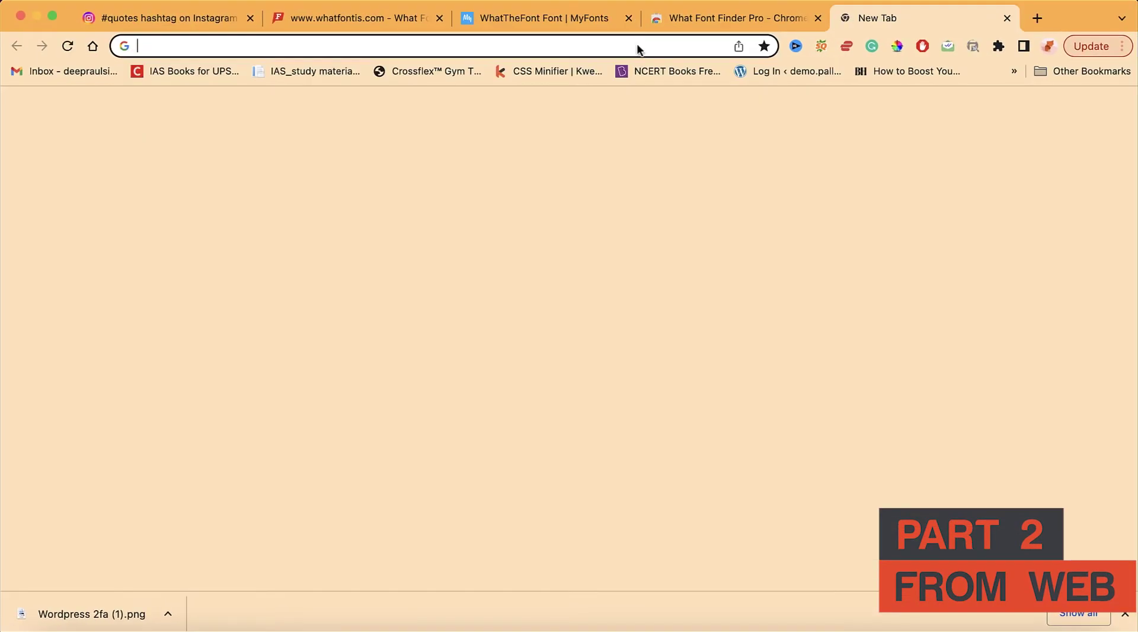
- Load kwebby.com/tools and scroll through the SEO Tools page
{"action": "type", "text": "kwebby.com/tools"}
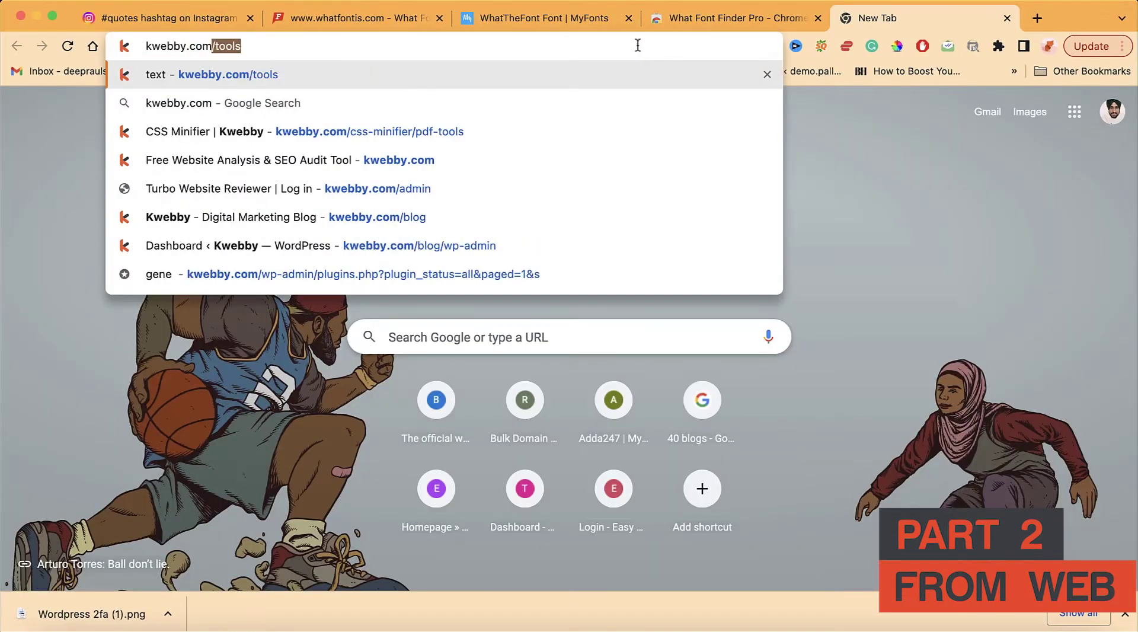
{"action": "key", "text": "Return"}
{"action": "scroll", "coordinate": [413, 377], "scroll_direction": "down", "scroll_amount": 1}
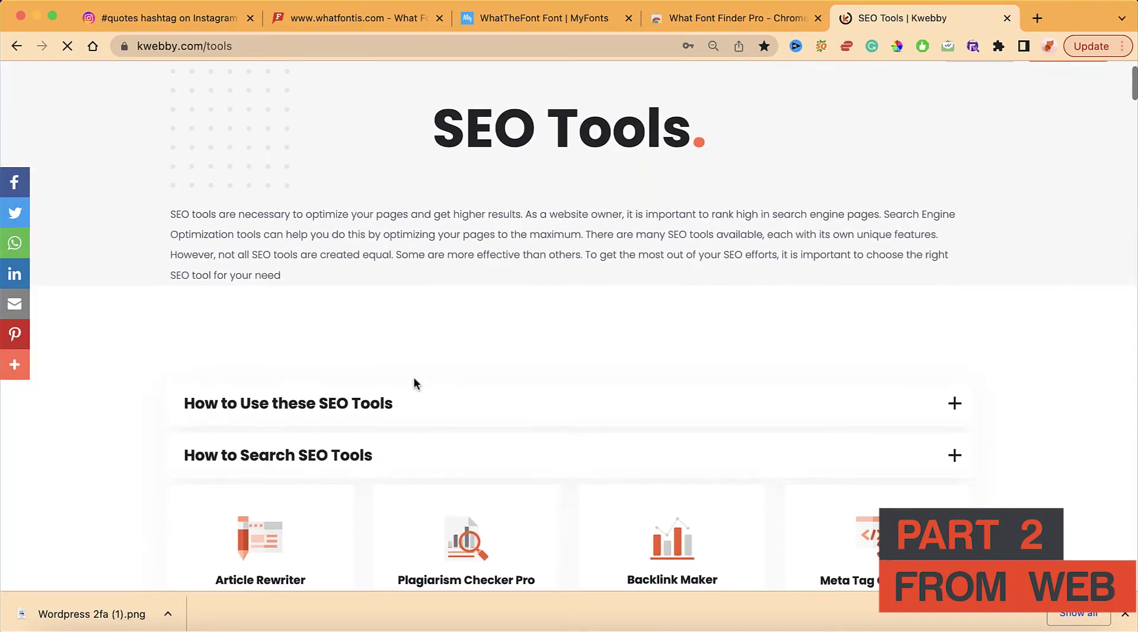
{"action": "scroll", "coordinate": [414, 383], "scroll_direction": "down", "scroll_amount": 2}
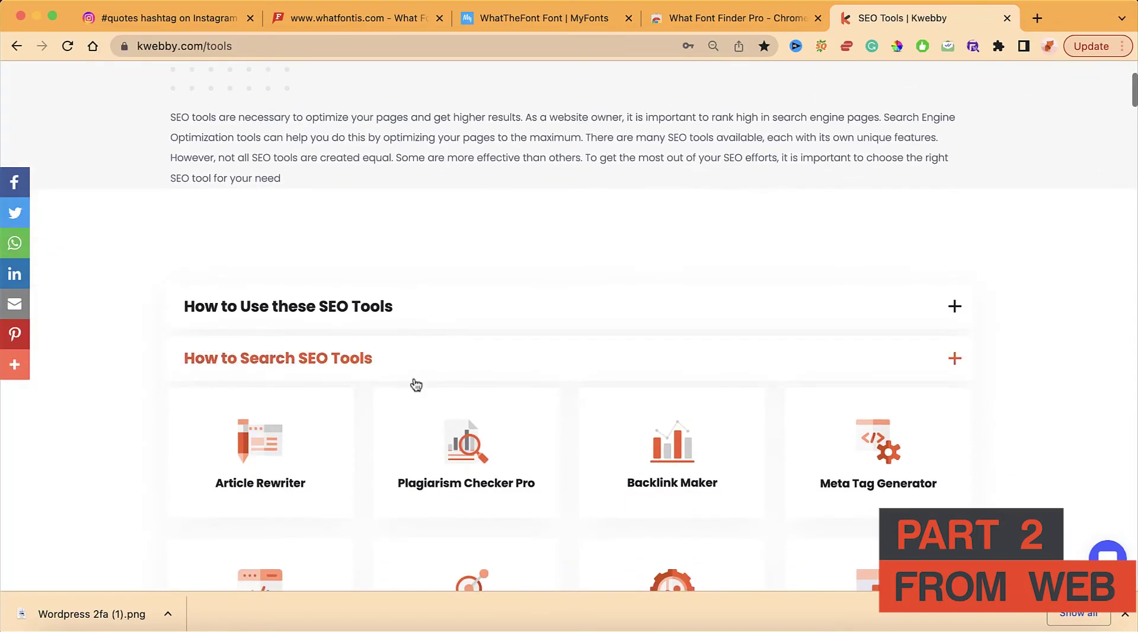
{"action": "scroll", "coordinate": [416, 385], "scroll_direction": "down", "scroll_amount": 5}
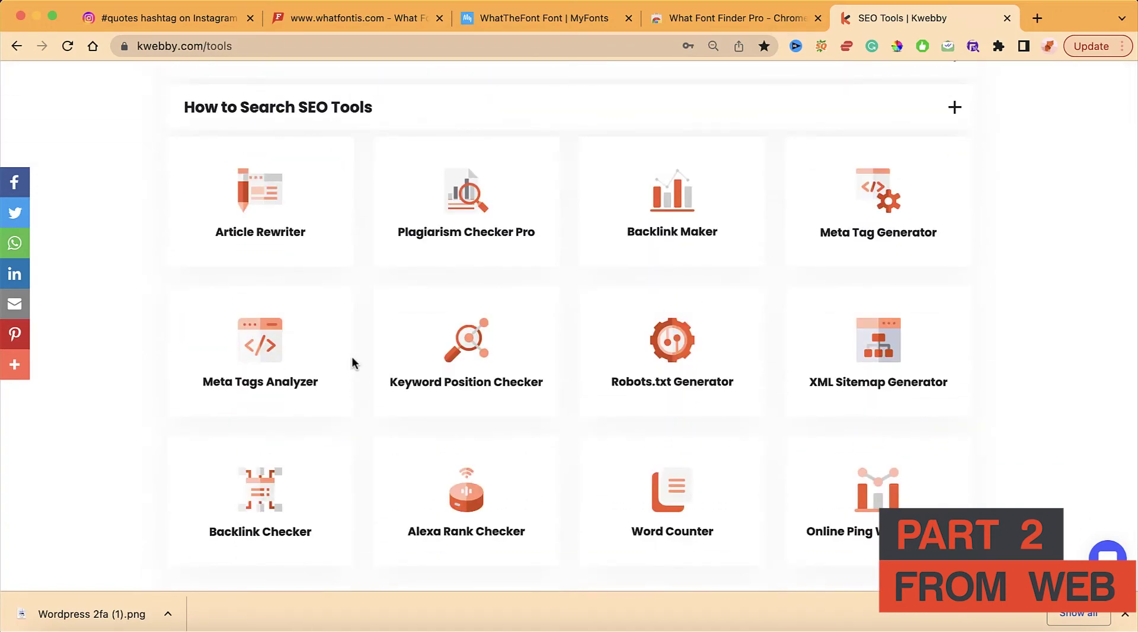
{"action": "scroll", "coordinate": [92, 290], "scroll_direction": "up", "scroll_amount": 8}
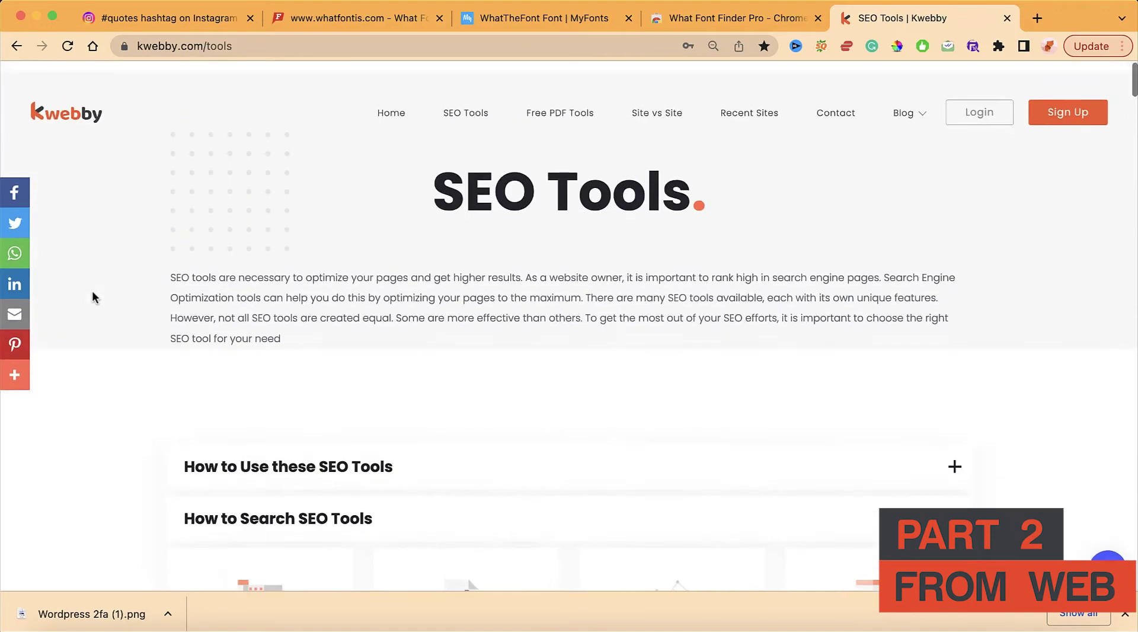
- Open DevTools via Inspect and turn on the element picker to check page fonts
{"action": "right_click", "coordinate": [119, 285]}
{"action": "left_click", "coordinate": [178, 563]}
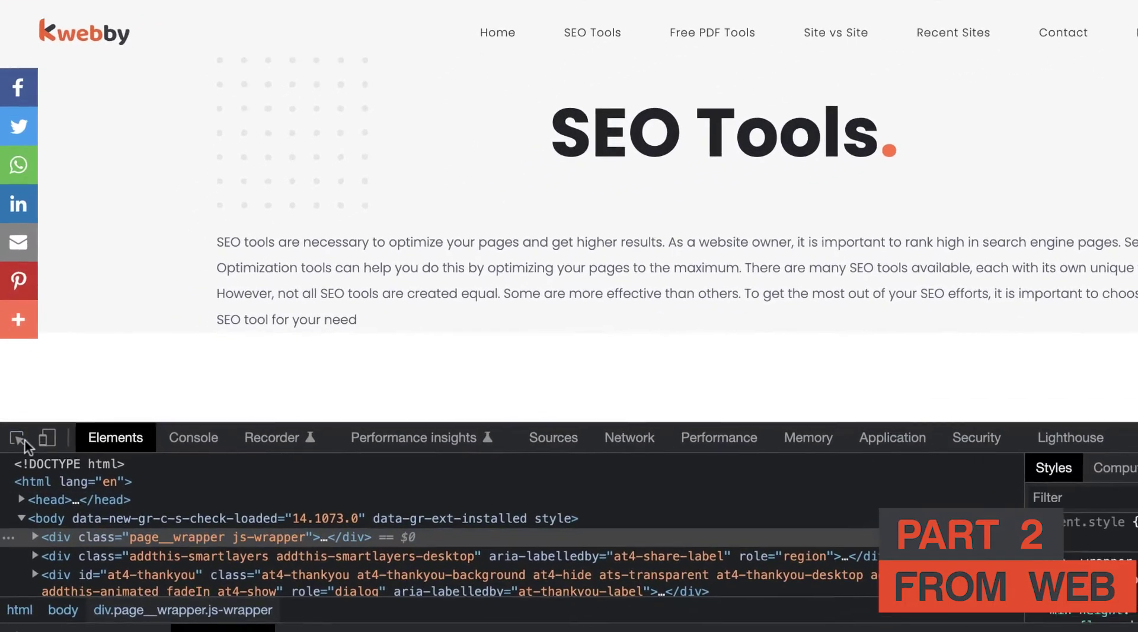
{"action": "left_click", "coordinate": [22, 439]}
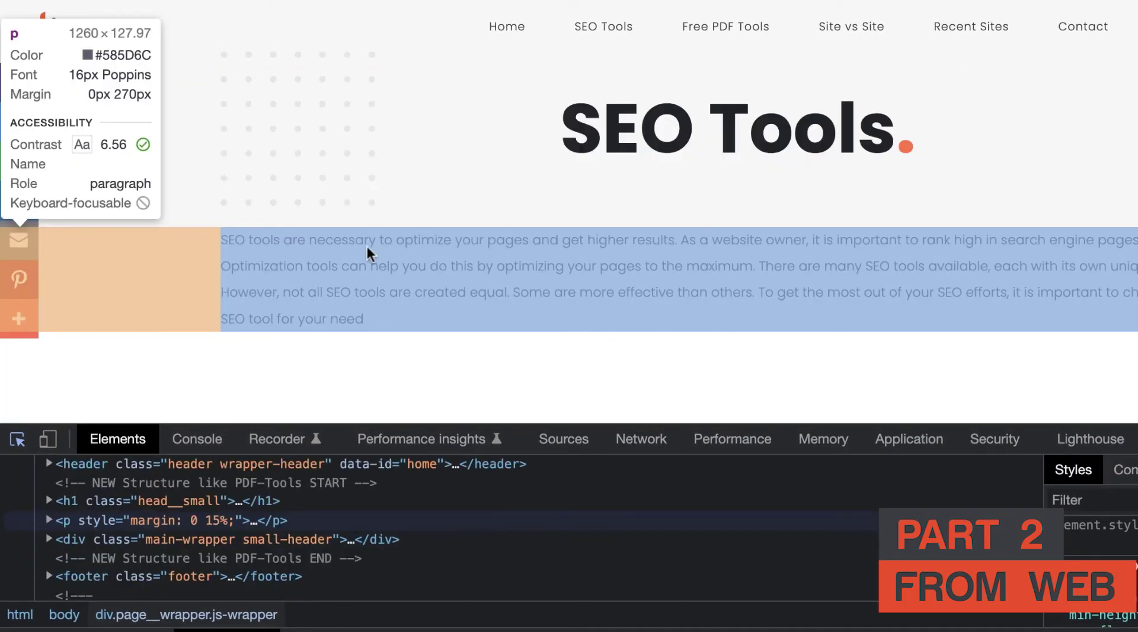
- Use the DevTools element picker on Kwebby's SEO Tools page to read its 16px/18px Poppins text
{"action": "left_click", "coordinate": [315, 285]}
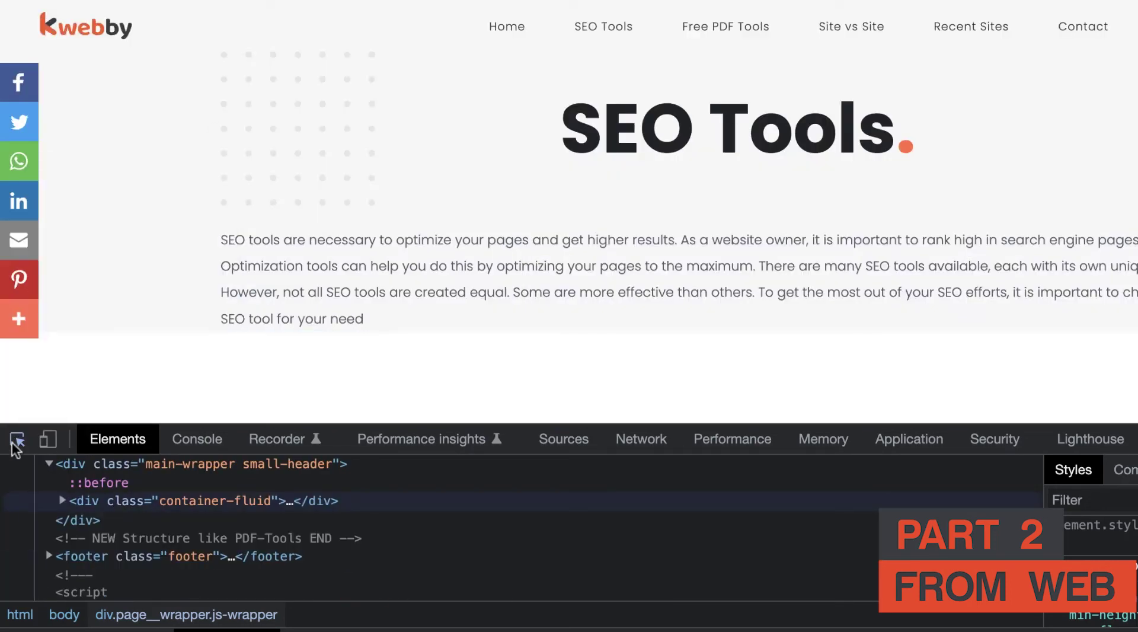
{"action": "left_click", "coordinate": [14, 440]}
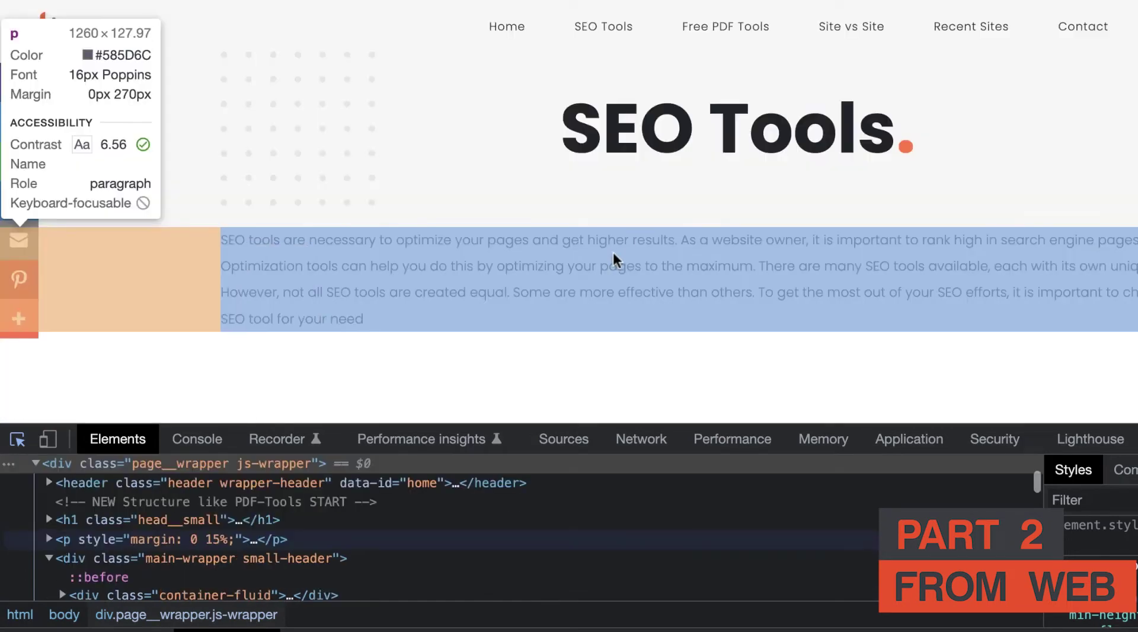
{"action": "scroll", "coordinate": [612, 250], "scroll_direction": "down", "scroll_amount": 10}
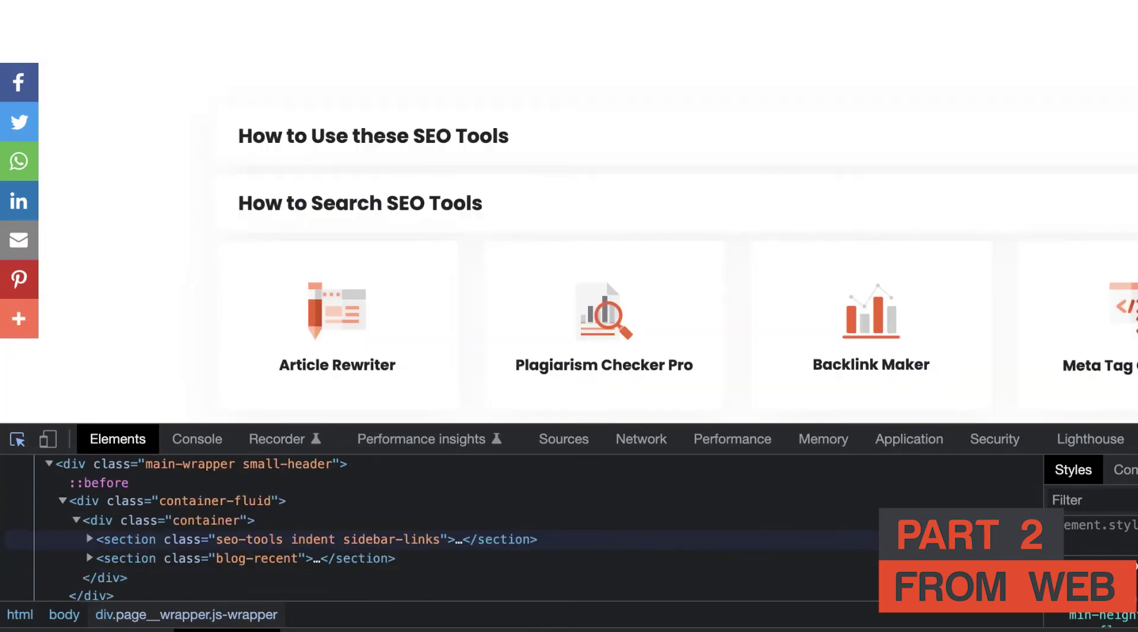
{"action": "left_click", "coordinate": [429, 45]}
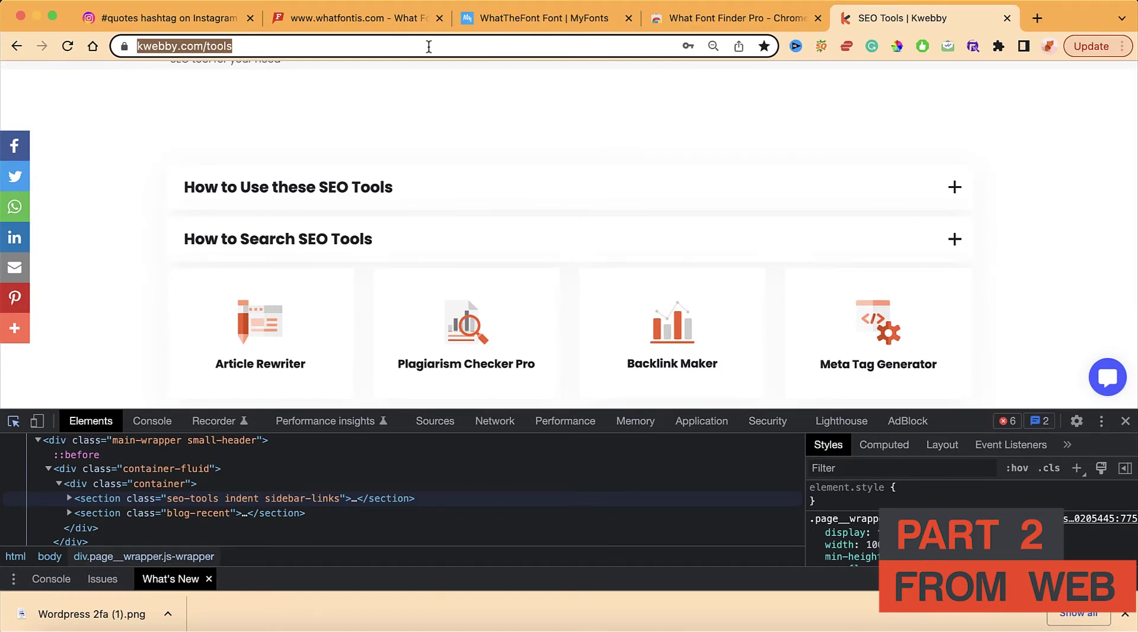
{"action": "scroll", "coordinate": [414, 190], "scroll_direction": "down", "scroll_amount": 2}
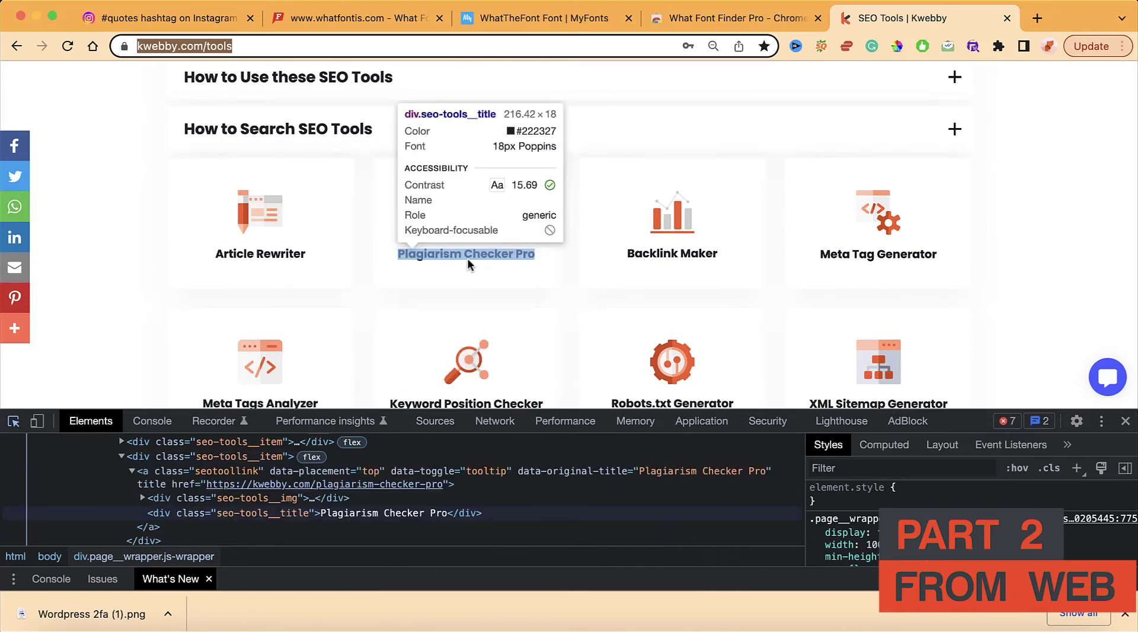
{"action": "left_click", "coordinate": [602, 66]}
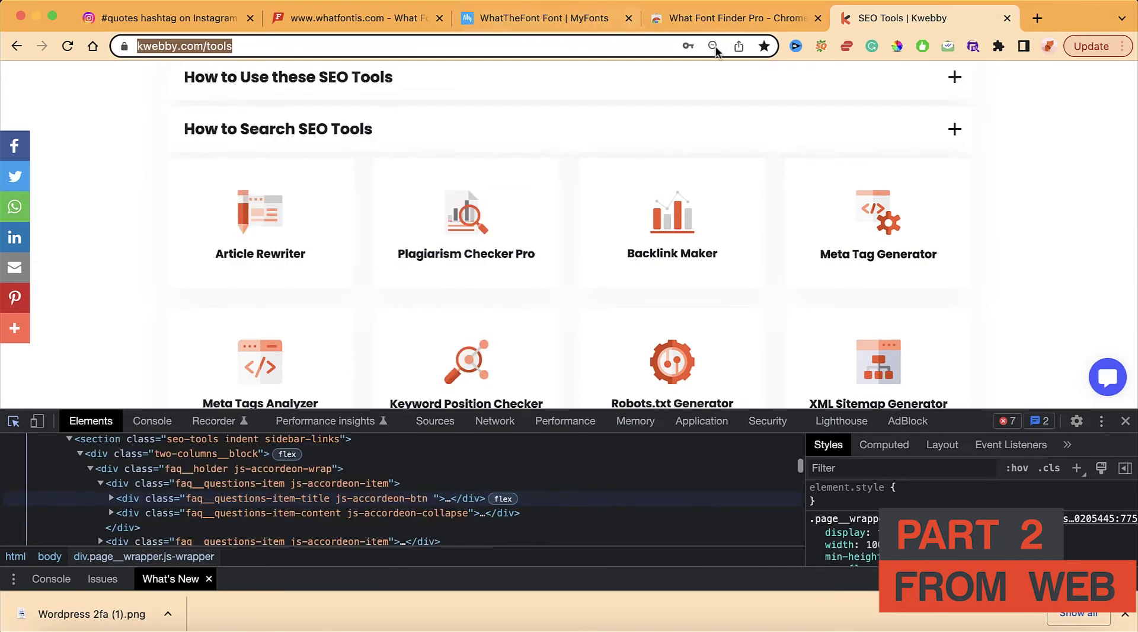
- Go to facebook.com in a new tab and inspect the Facebook logo in DevTools
{"action": "left_click", "coordinate": [1046, 19]}
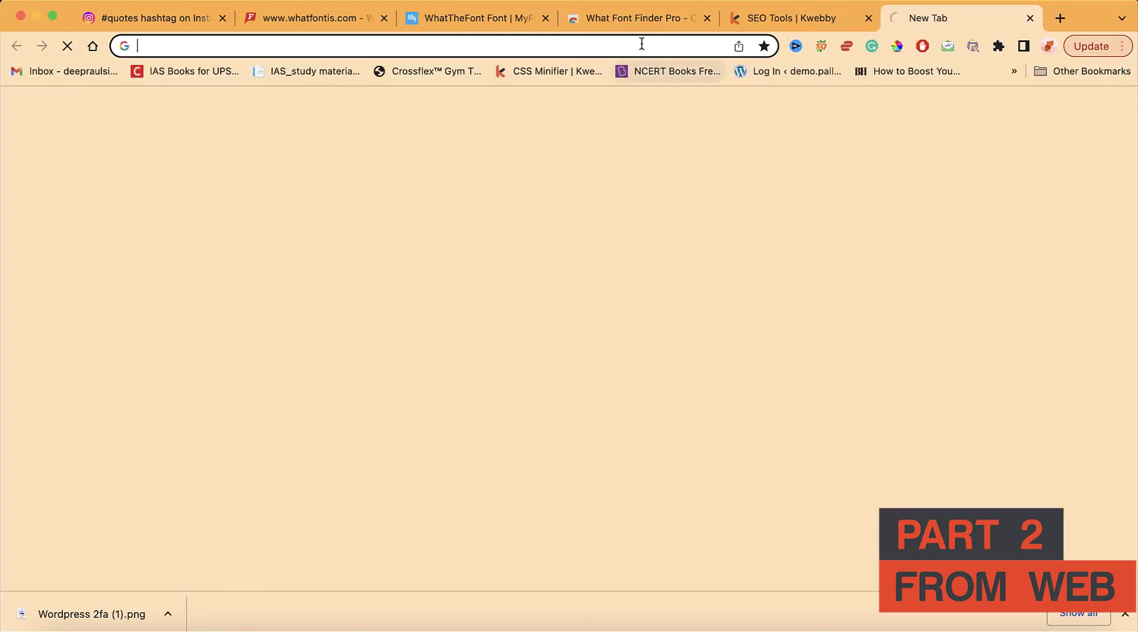
{"action": "type", "text": "facebook.com"}
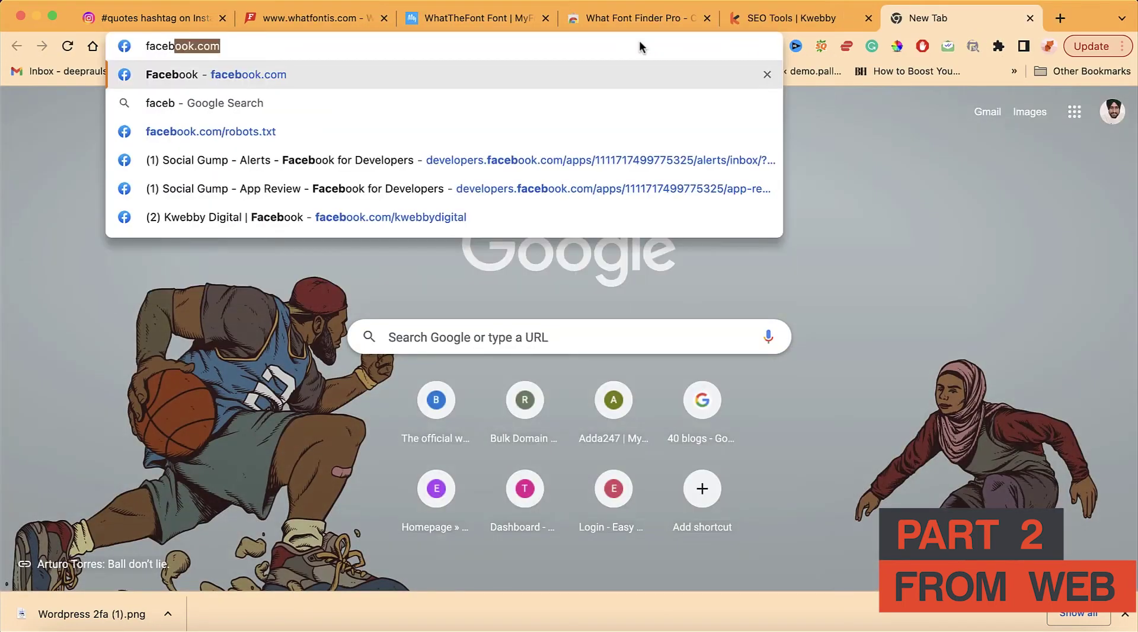
{"action": "key", "text": "Return"}
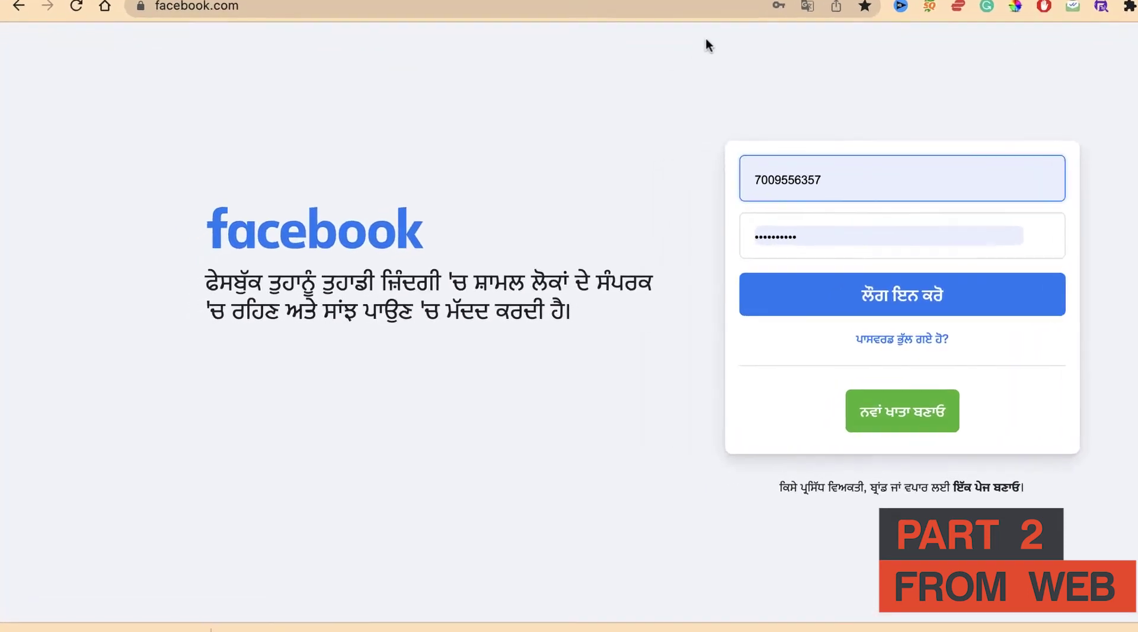
{"action": "right_click", "coordinate": [410, 136]}
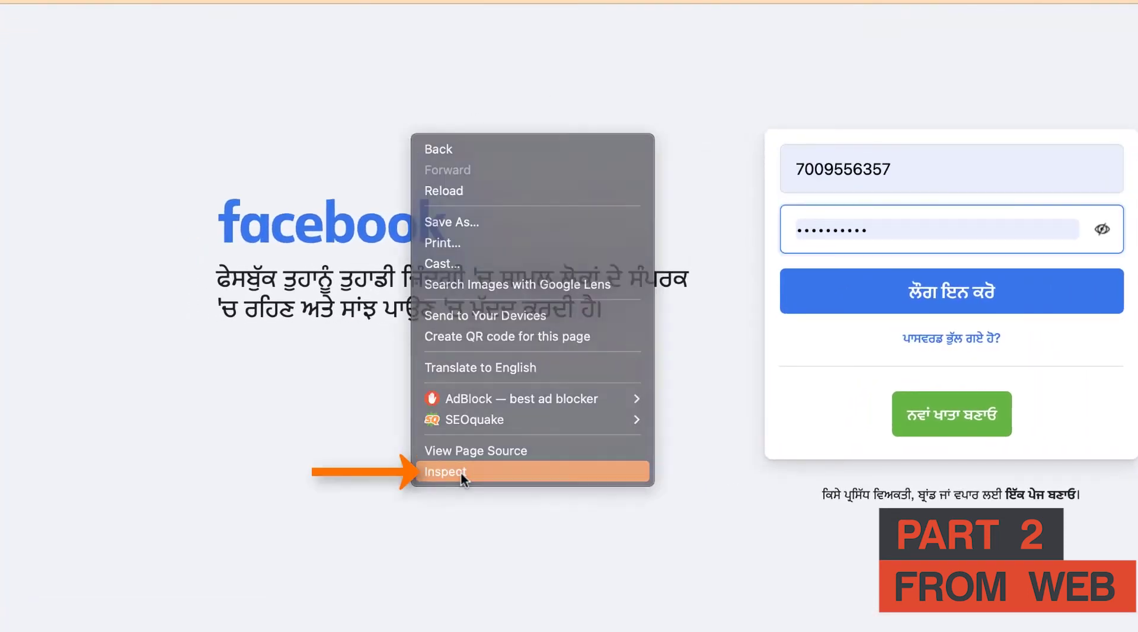
{"action": "left_click", "coordinate": [460, 472]}
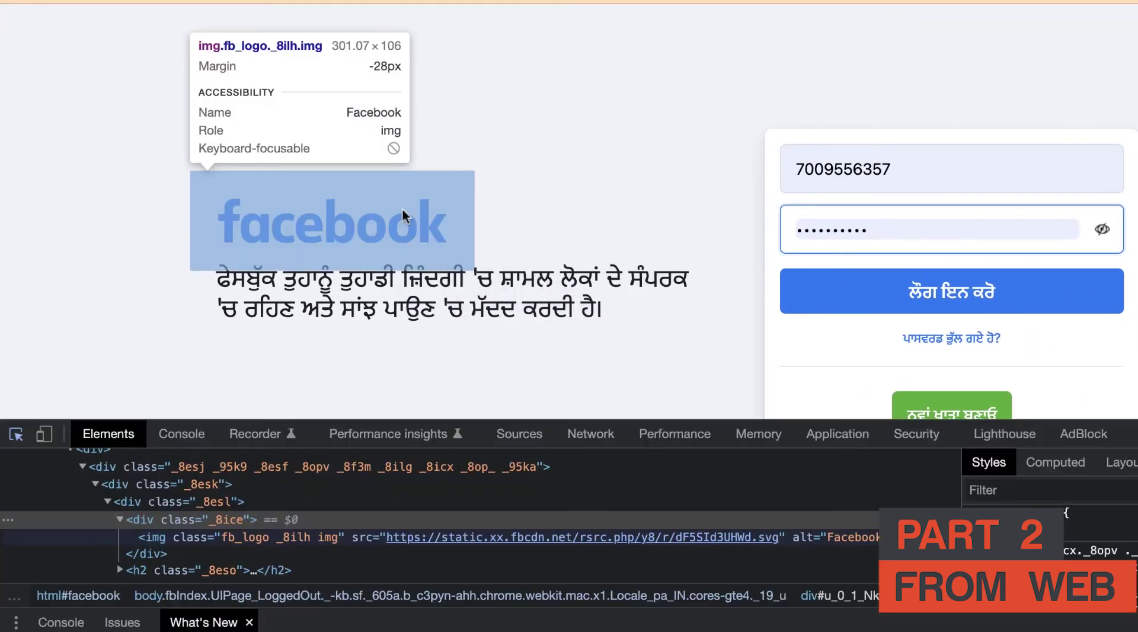
{"action": "left_click", "coordinate": [401, 211]}
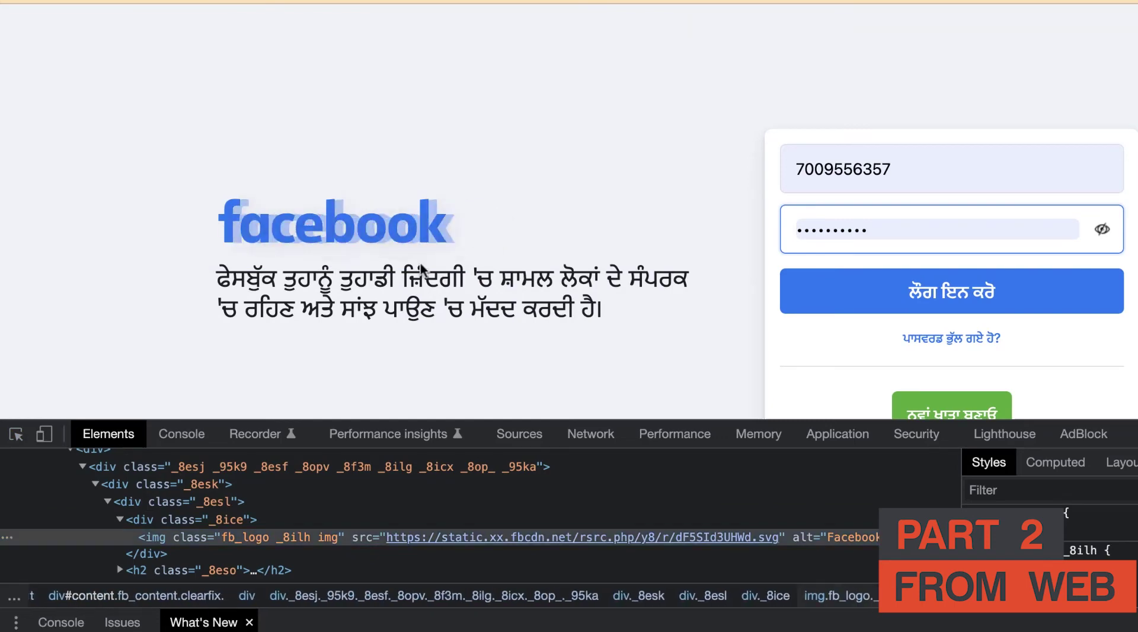
{"action": "scroll", "coordinate": [422, 269], "scroll_direction": "down", "scroll_amount": 1}
- Pick the heading below the logo and read its font-family, SFProDisplay, in Styles
{"action": "left_click", "coordinate": [16, 434]}
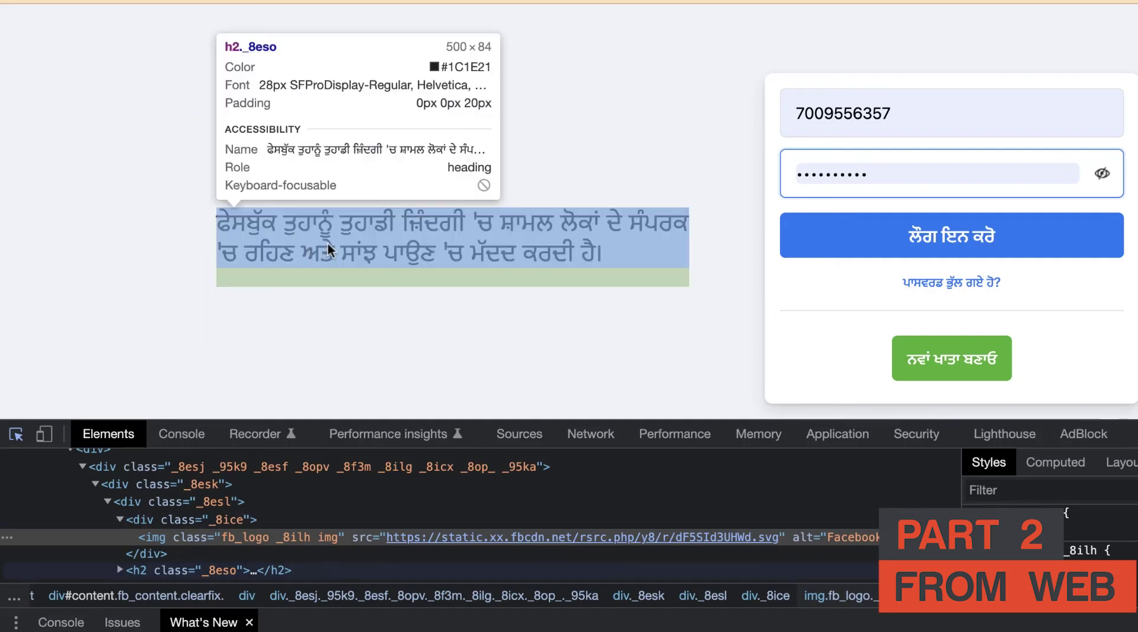
{"action": "scroll", "coordinate": [391, 266], "scroll_direction": "down", "scroll_amount": 2}
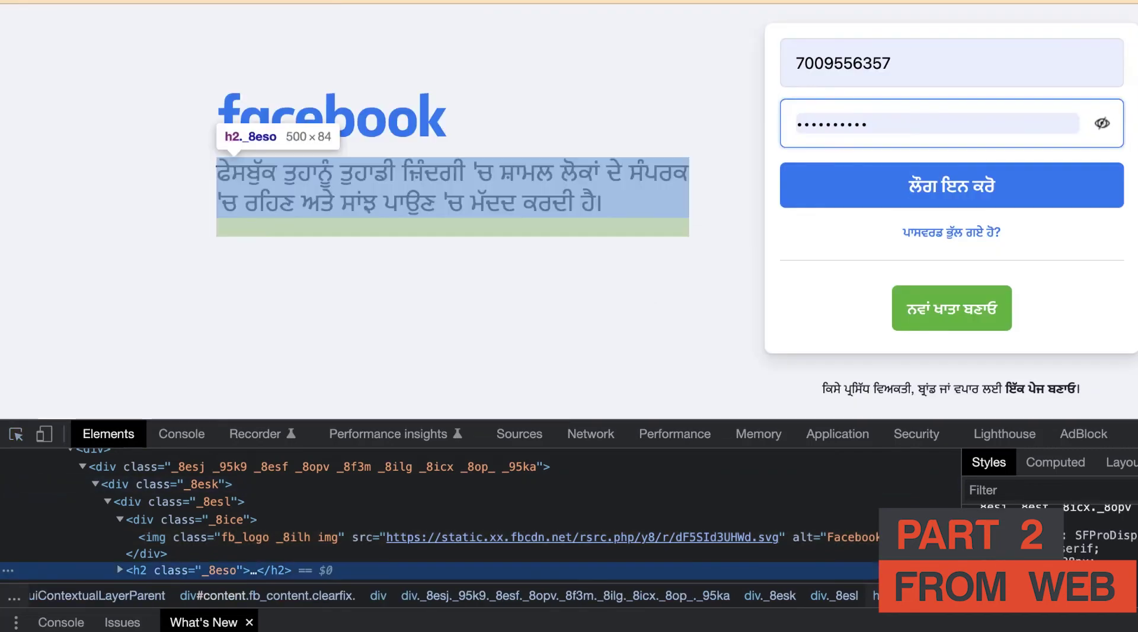
{"action": "left_click", "coordinate": [391, 204]}
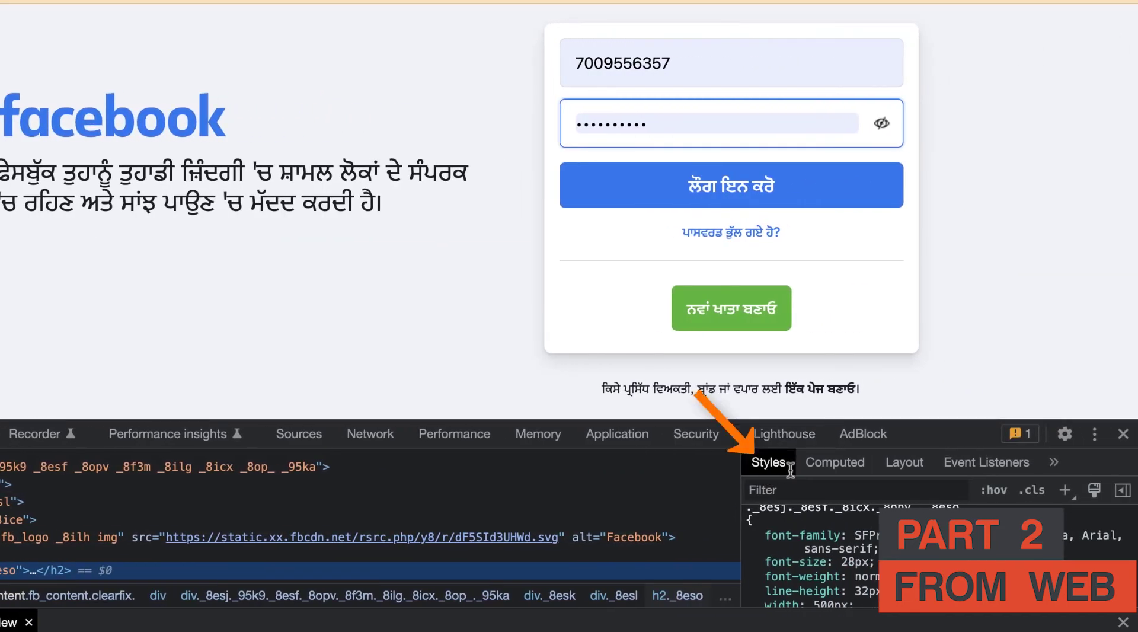
{"action": "scroll", "coordinate": [938, 568], "scroll_direction": "down", "scroll_amount": 2}
{"action": "scroll", "coordinate": [814, 568], "scroll_direction": "up", "scroll_amount": 3}
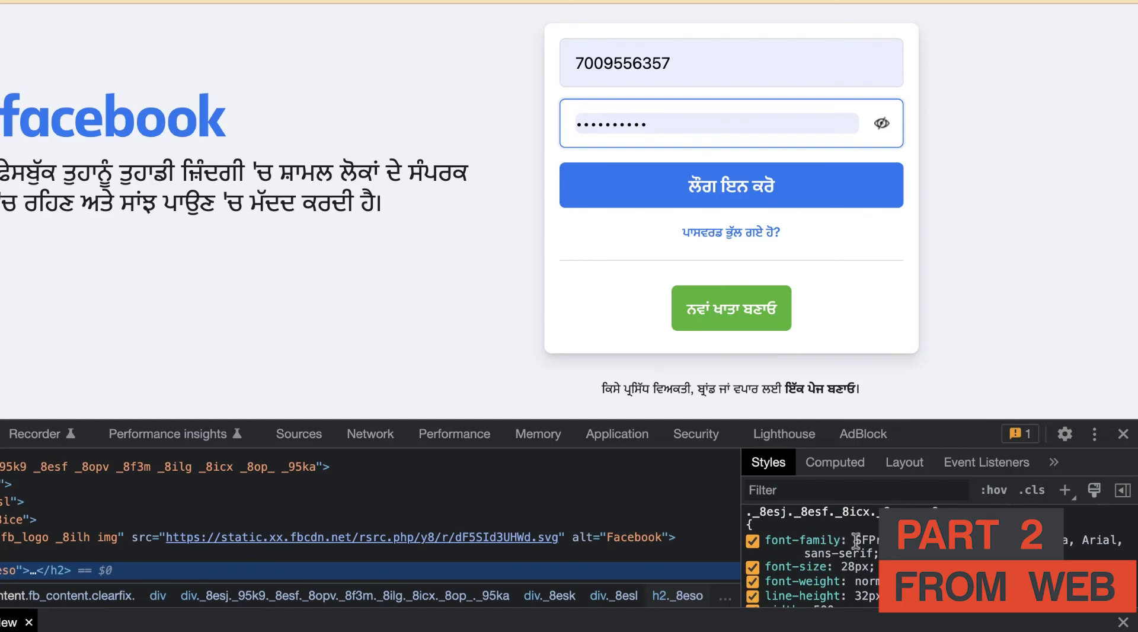
{"action": "left_click", "coordinate": [855, 540]}
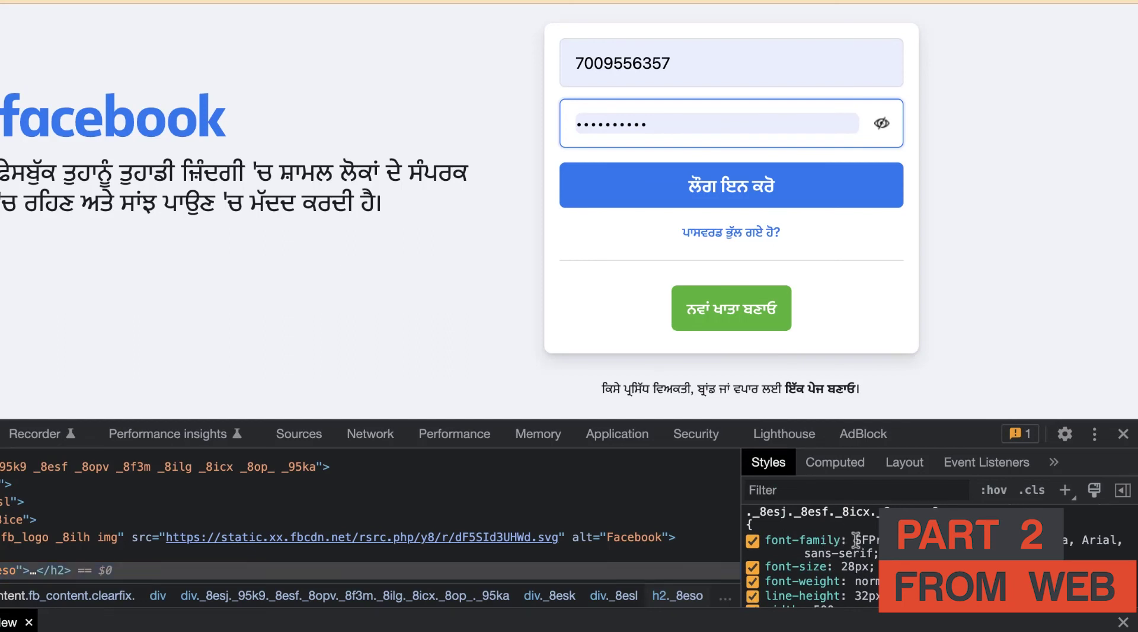
{"action": "key", "text": "Return"}
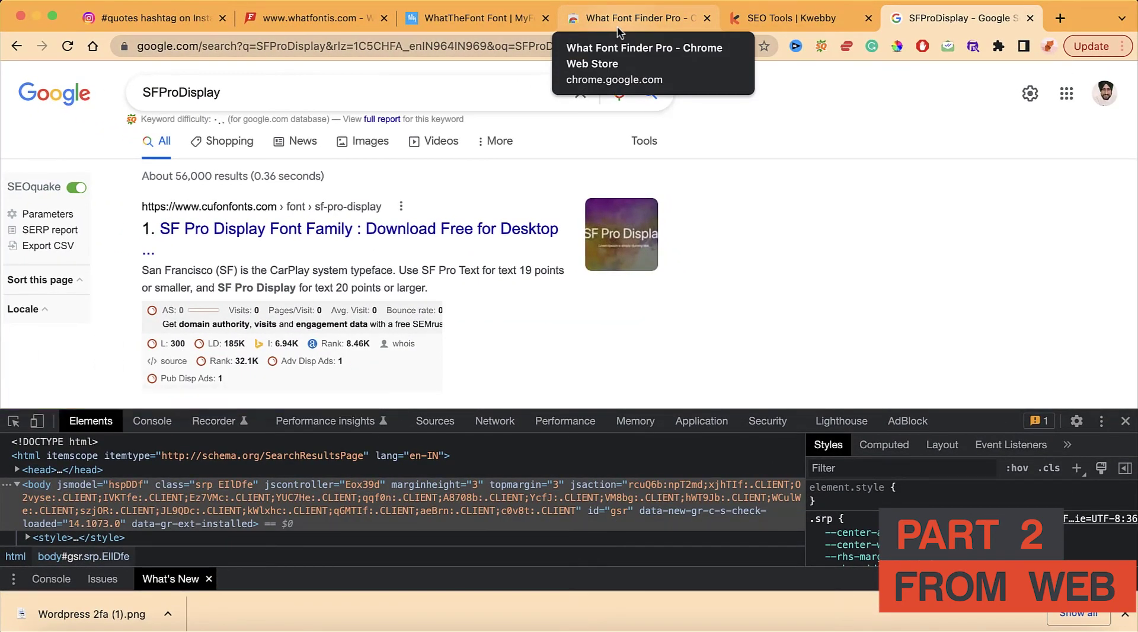
- Close DevTools and switch to the What Font Finder Pro Chrome Web Store tab
{"action": "left_click", "coordinate": [1125, 421]}
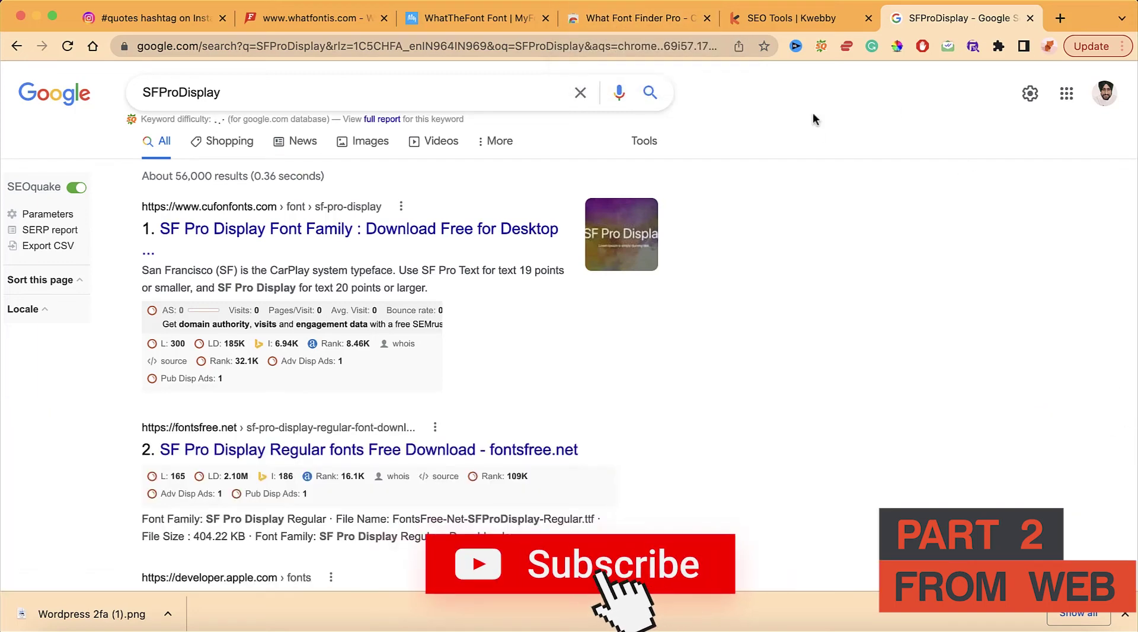
{"action": "left_click", "coordinate": [675, 24]}
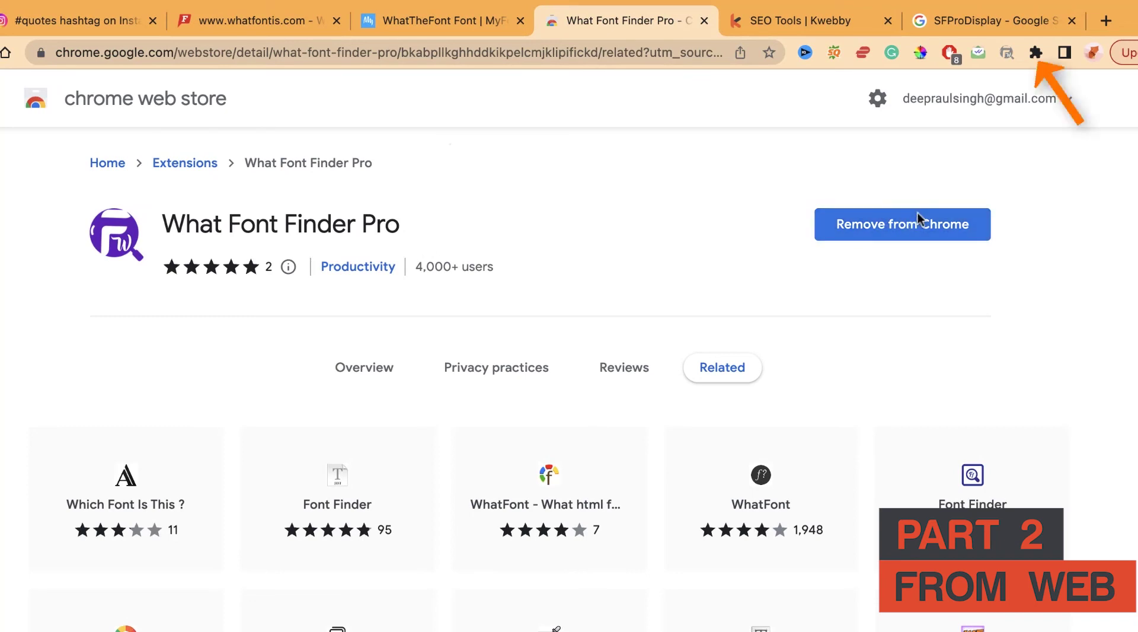
- Check the installed What Font Finder Pro extension's menu, then return to the WhatTheFont results
{"action": "left_click", "coordinate": [1037, 55]}
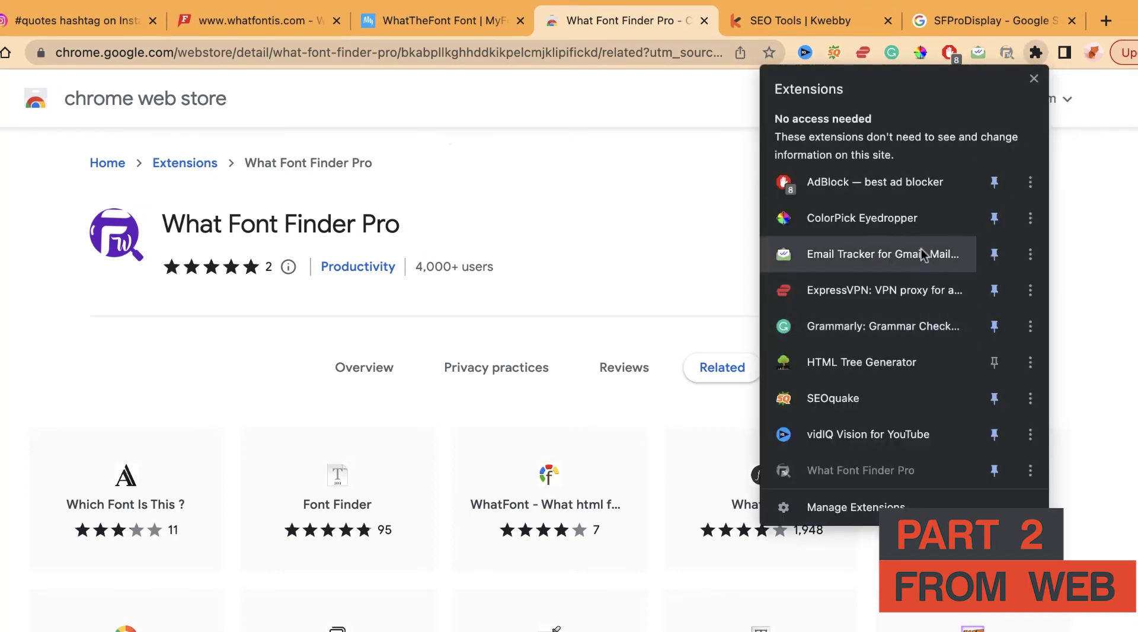
{"action": "right_click", "coordinate": [1006, 52]}
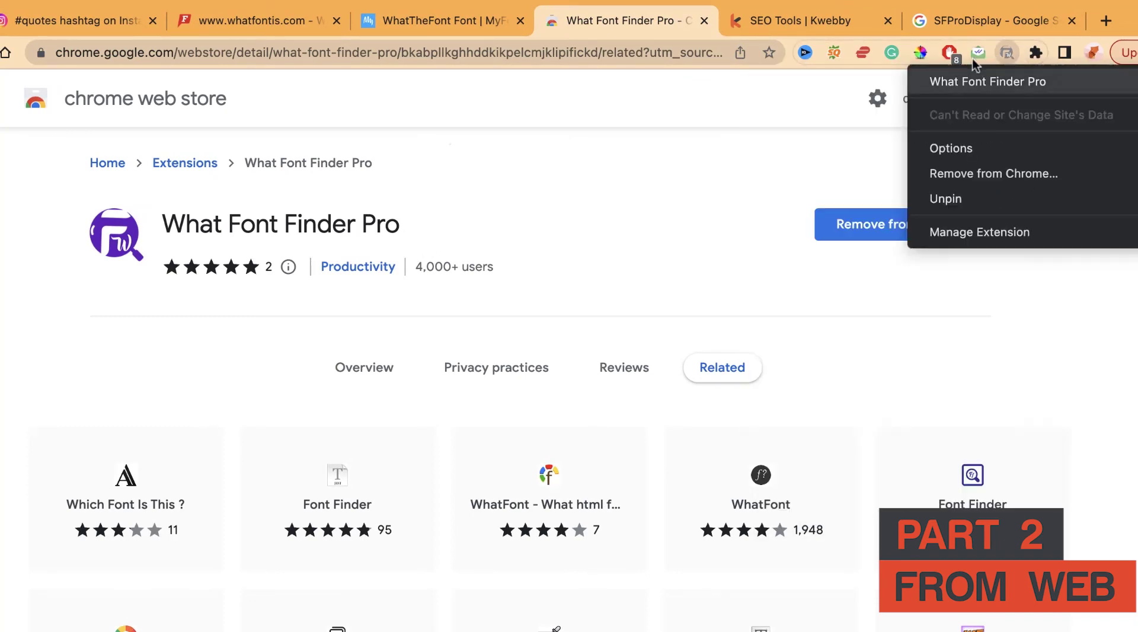
{"action": "left_click", "coordinate": [648, 204]}
{"action": "right_click", "coordinate": [1008, 53]}
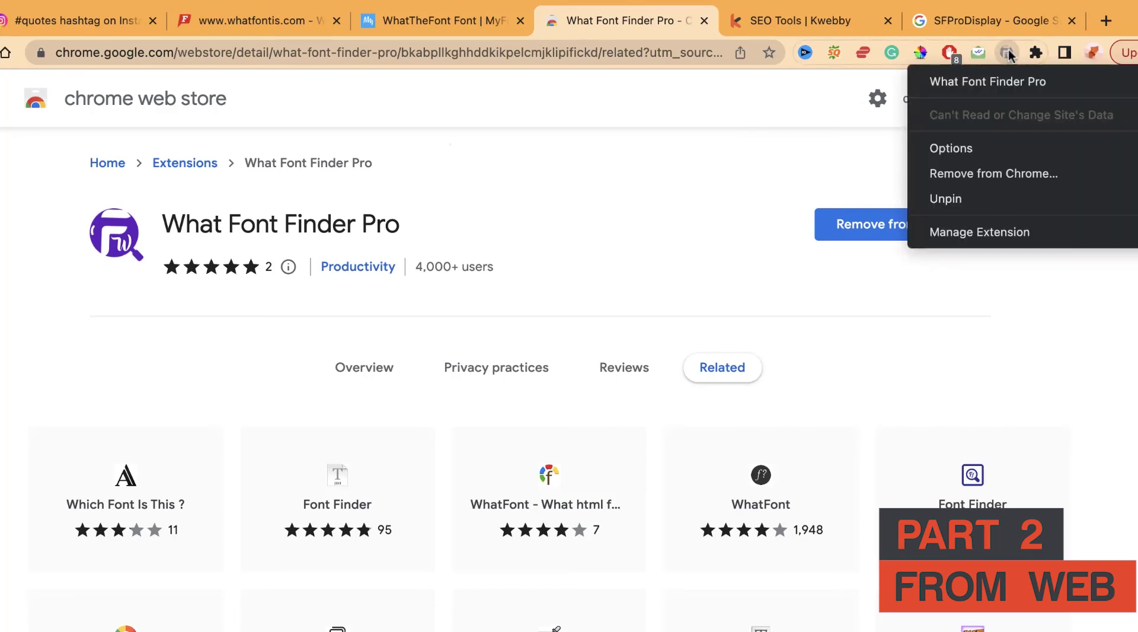
{"action": "left_click", "coordinate": [429, 27]}
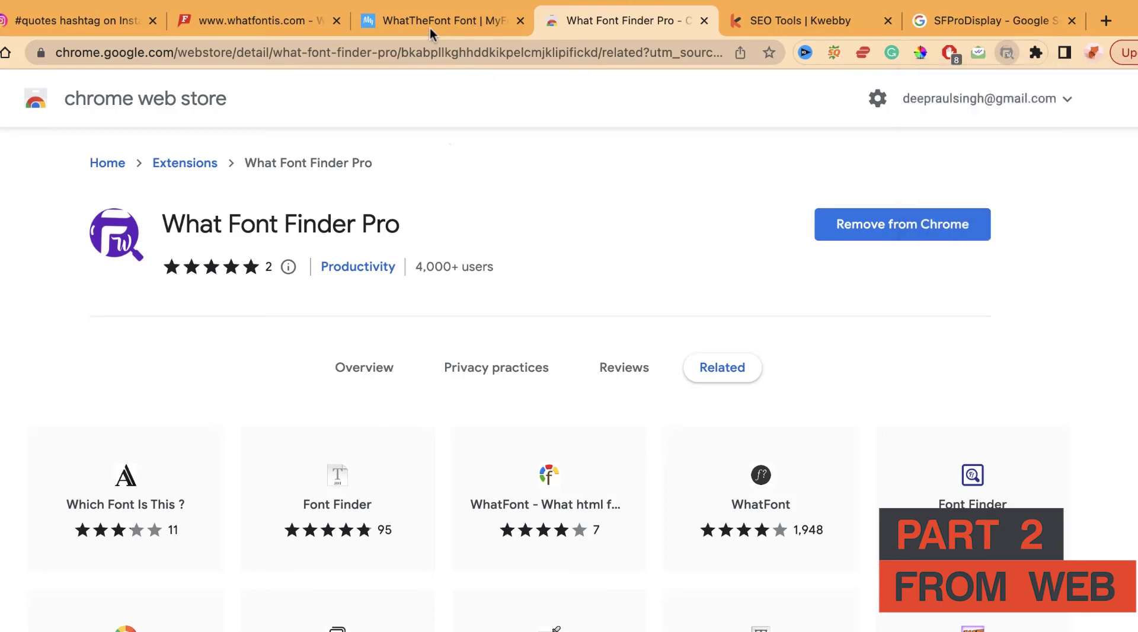
{"action": "left_click", "coordinate": [465, 23]}
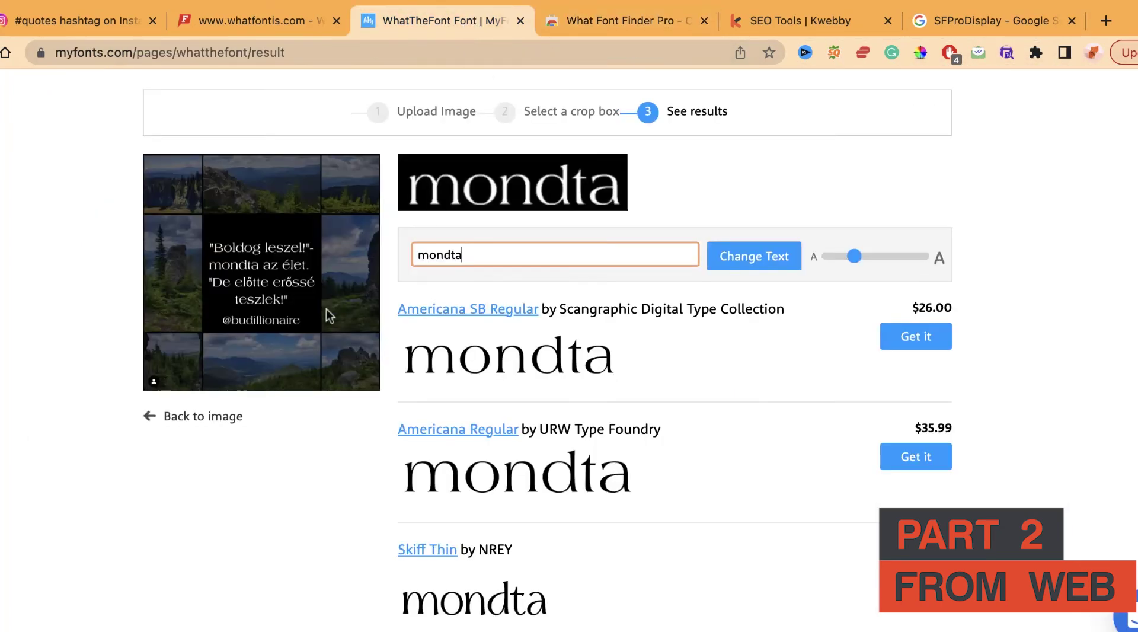
- Turn on What Font Finder Pro and read the What's New link font: RooneySans 400, 16px
{"action": "scroll", "coordinate": [652, 77], "scroll_direction": "up", "scroll_amount": 6}
{"action": "left_click", "coordinate": [1011, 55]}
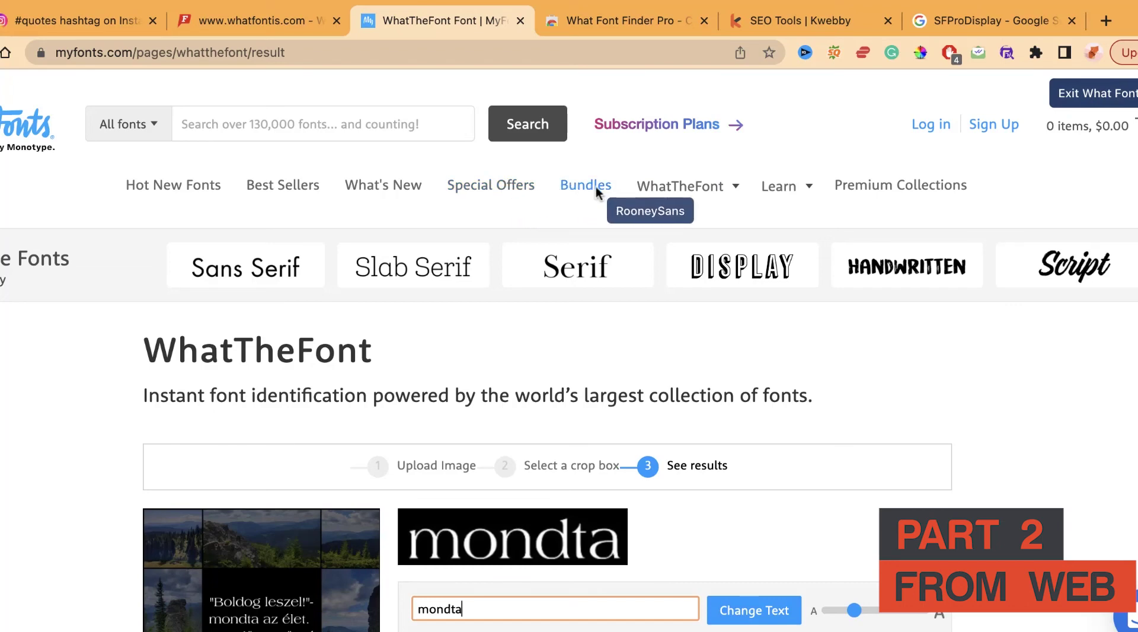
{"action": "left_click", "coordinate": [386, 184]}
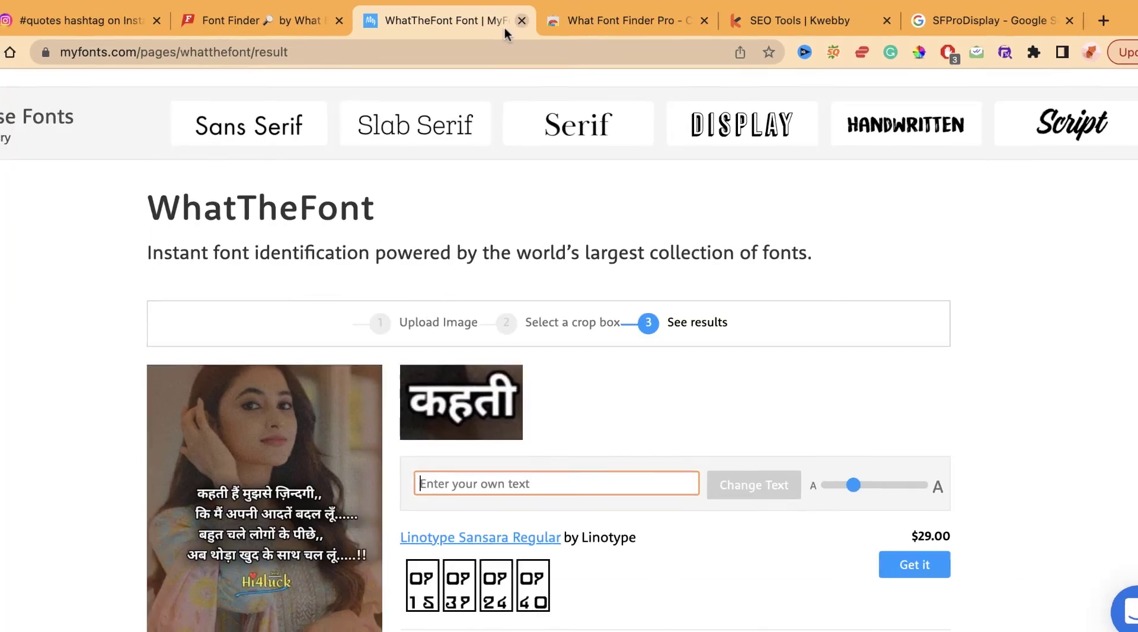
{"action": "left_click", "coordinate": [519, 21]}
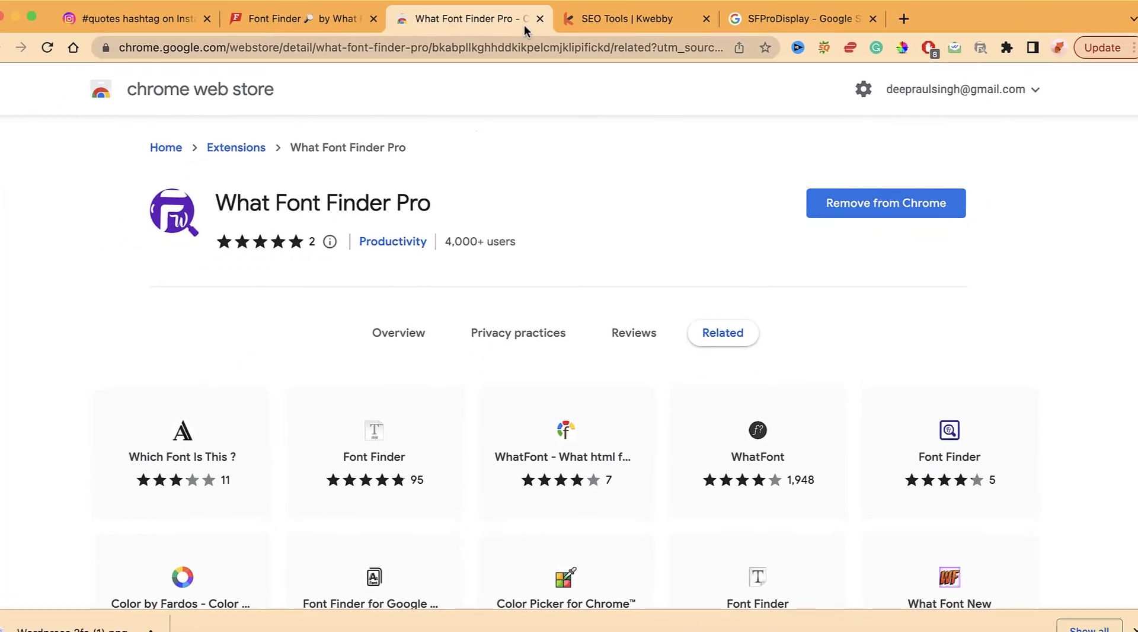